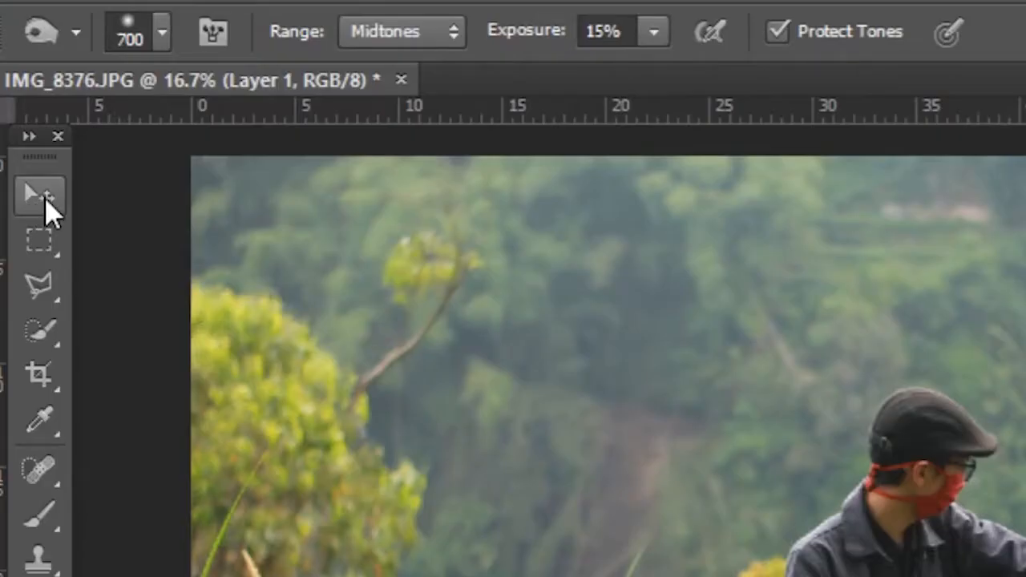
Activate the Move tool and examine the cyclist photo as a whole and up close
{"action": "left_click", "coordinate": [45, 198]}
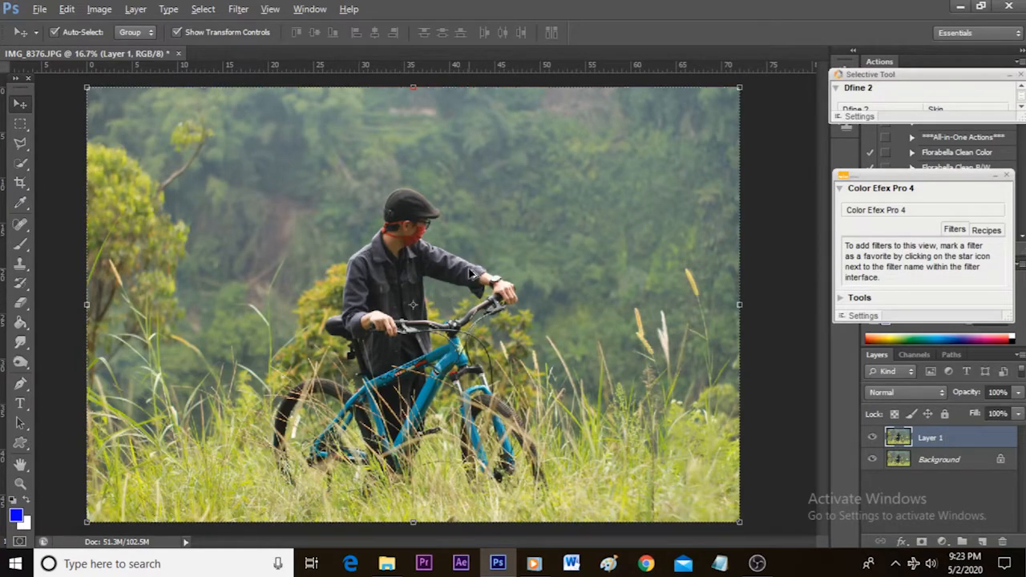
{"action": "scroll", "coordinate": [470, 275], "scroll_direction": "down", "scroll_amount": 5}
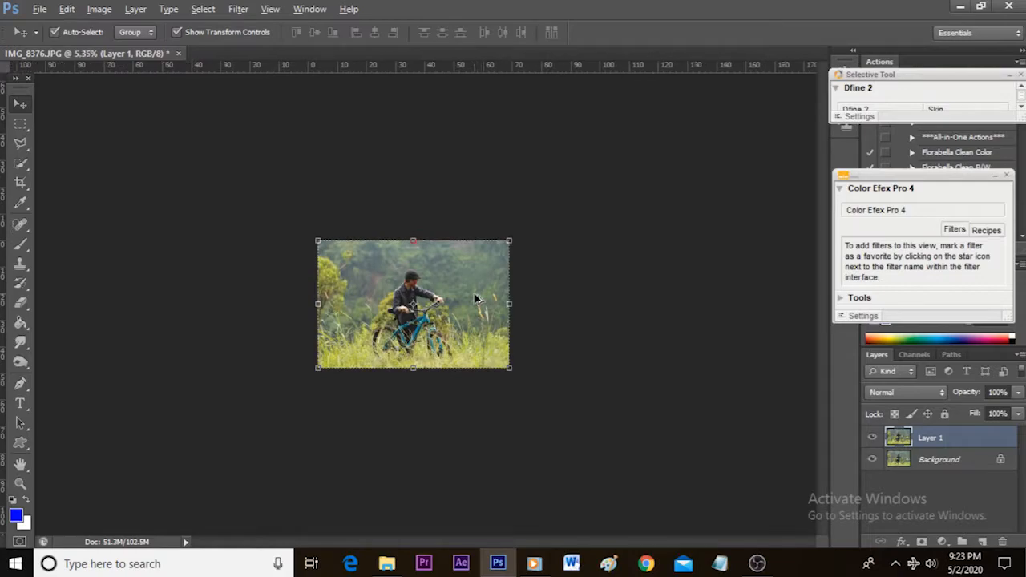
{"action": "scroll", "coordinate": [471, 274], "scroll_direction": "up", "scroll_amount": 5}
{"action": "scroll", "coordinate": [475, 297], "scroll_direction": "up", "scroll_amount": 1}
{"action": "scroll", "coordinate": [475, 298], "scroll_direction": "down", "scroll_amount": 2}
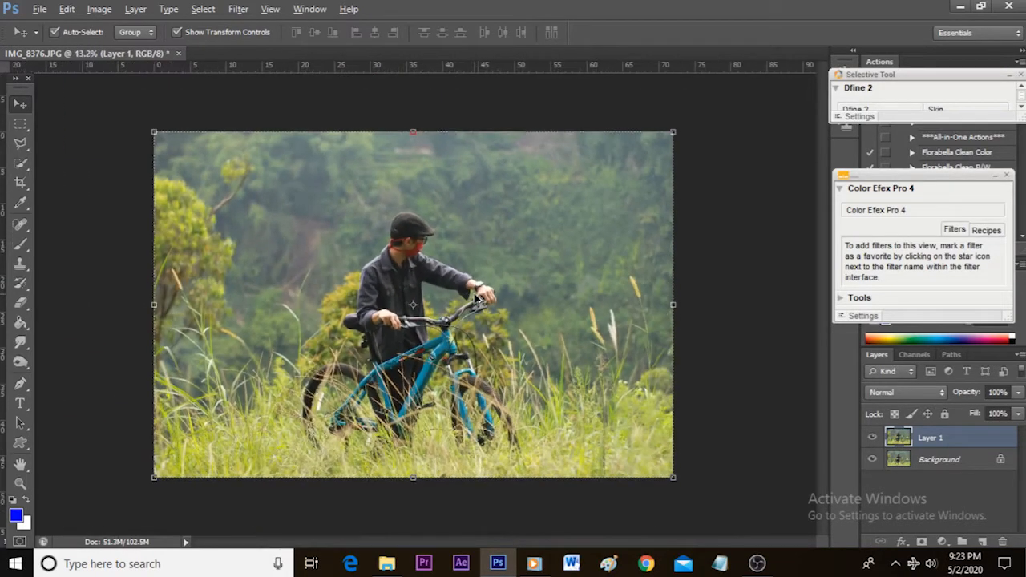
{"action": "scroll", "coordinate": [475, 298], "scroll_direction": "up", "scroll_amount": 1}
{"action": "scroll", "coordinate": [474, 298], "scroll_direction": "down", "scroll_amount": 4}
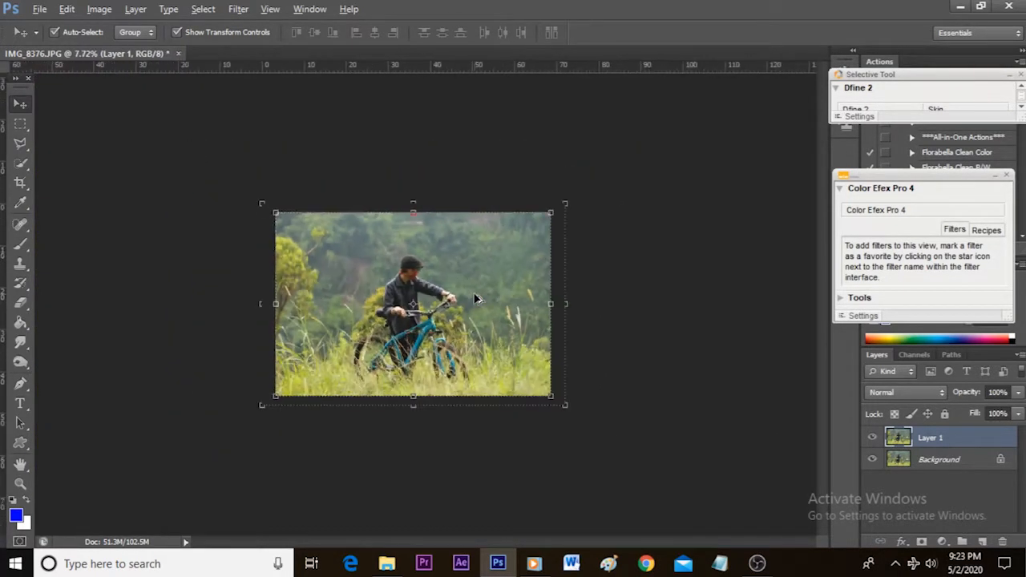
{"action": "scroll", "coordinate": [475, 298], "scroll_direction": "up", "scroll_amount": 5}
{"action": "scroll", "coordinate": [474, 297], "scroll_direction": "down", "scroll_amount": 1}
{"action": "scroll", "coordinate": [474, 297], "scroll_direction": "up", "scroll_amount": 3}
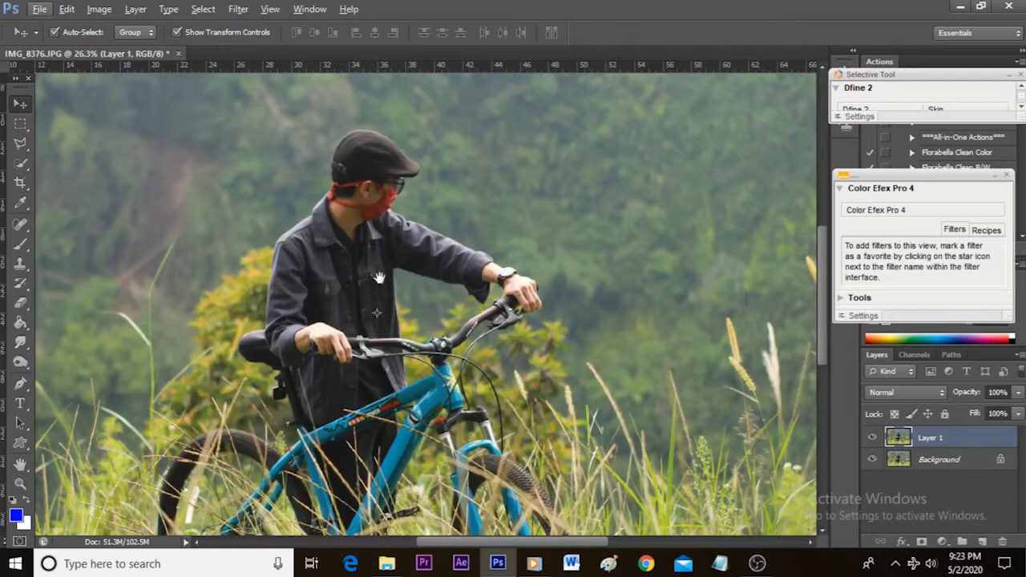
{"action": "left_click_drag", "start_coordinate": [345, 274], "coordinate": [408, 281]}
{"action": "left_click_drag", "start_coordinate": [524, 304], "coordinate": [257, 234]}
{"action": "left_click_drag", "start_coordinate": [456, 369], "coordinate": [288, 169]}
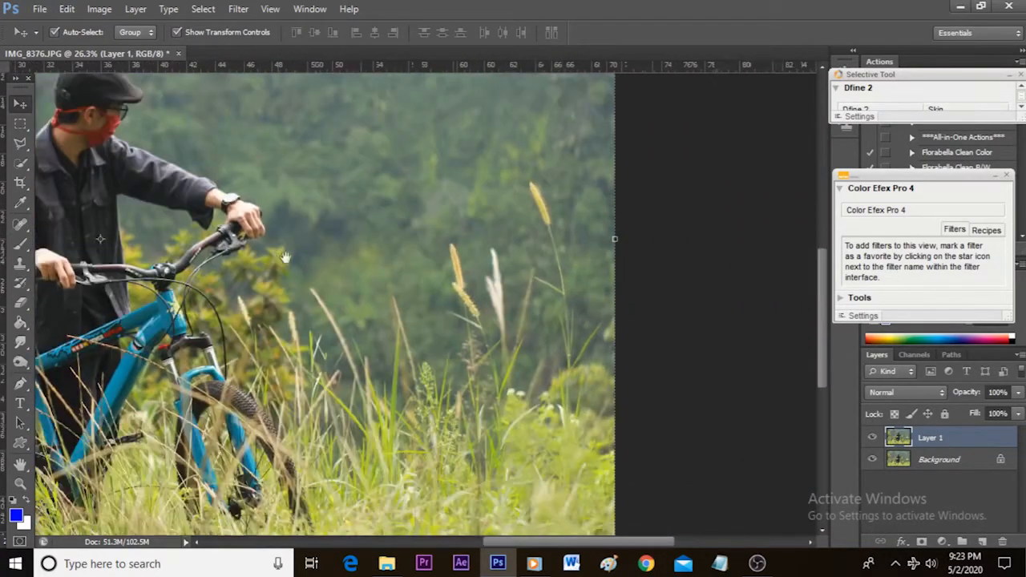
{"action": "left_click_drag", "start_coordinate": [199, 302], "coordinate": [469, 330]}
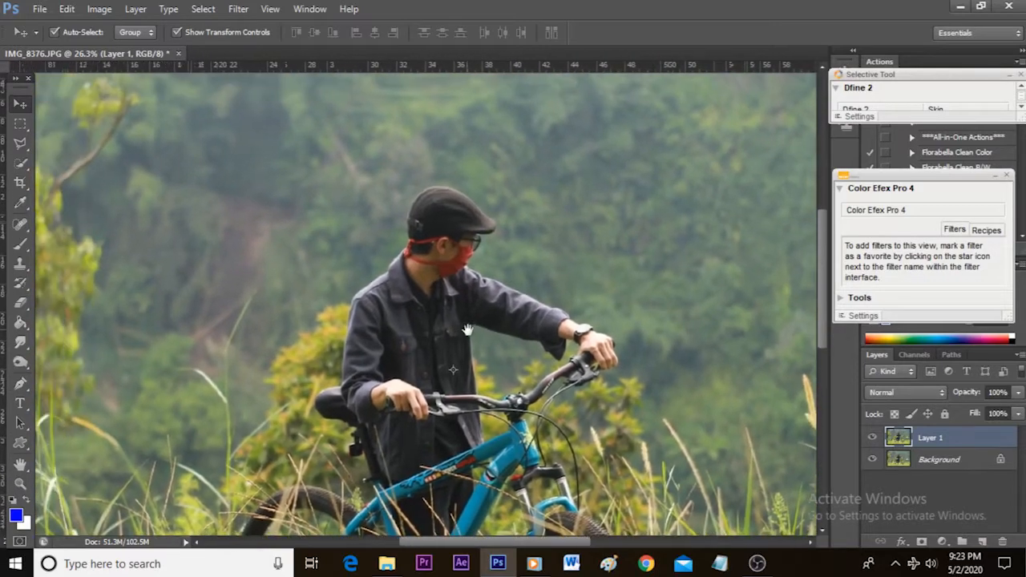
{"action": "scroll", "coordinate": [472, 321], "scroll_direction": "down", "scroll_amount": 4}
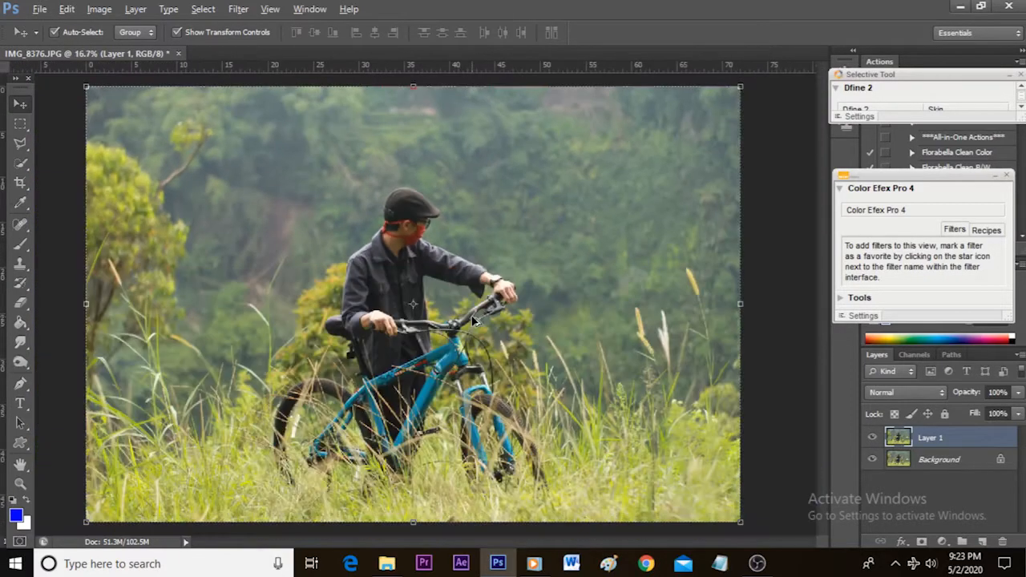
Enlarge Layer 1 to about 114.6% so it extends past the canvas edges, apply the transform, and merge it into the Background
{"action": "key", "text": "alt"}
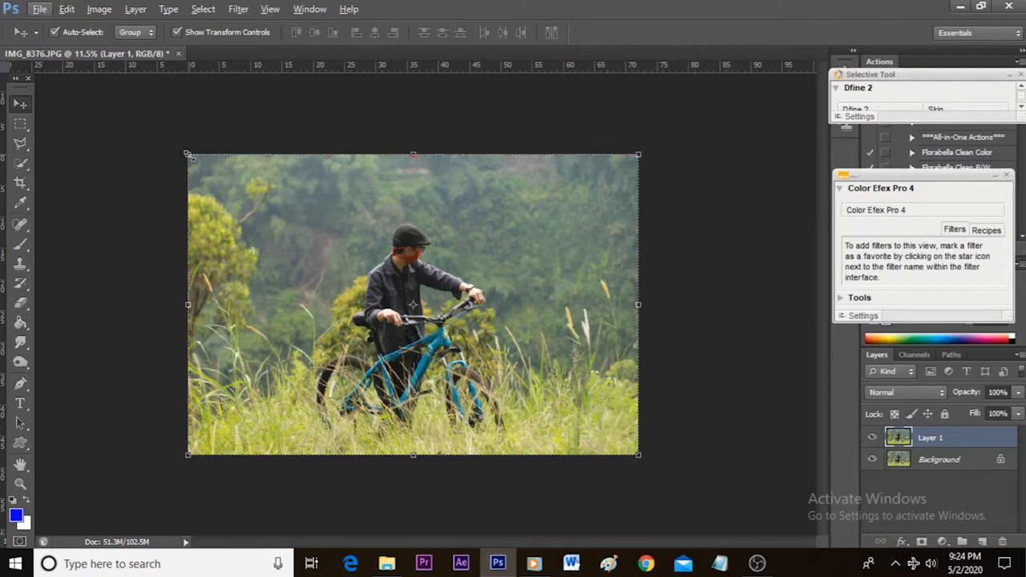
{"action": "left_click_drag", "start_coordinate": [187, 154], "coordinate": [137, 121]}
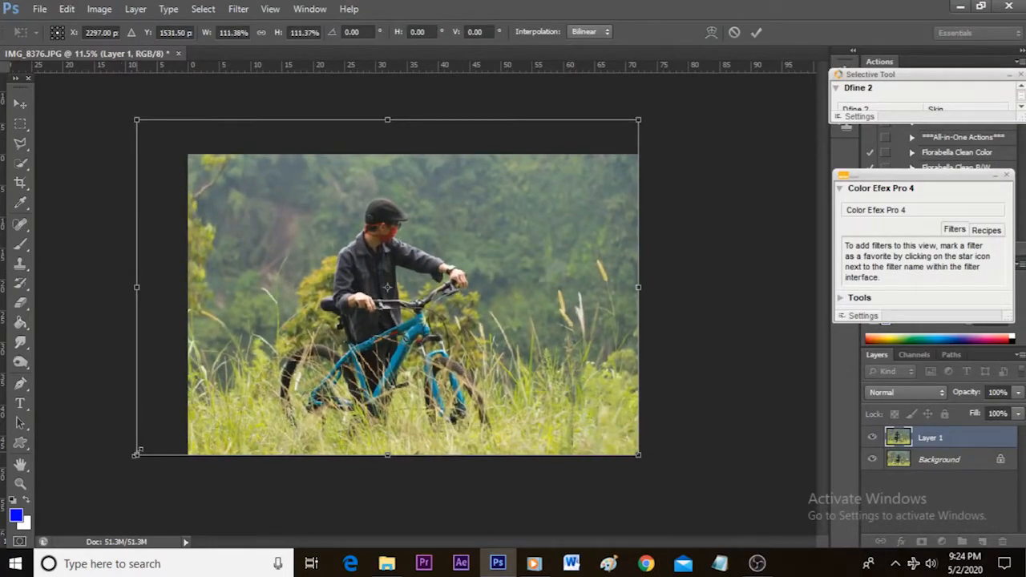
{"action": "left_click_drag", "start_coordinate": [136, 454], "coordinate": [122, 463]}
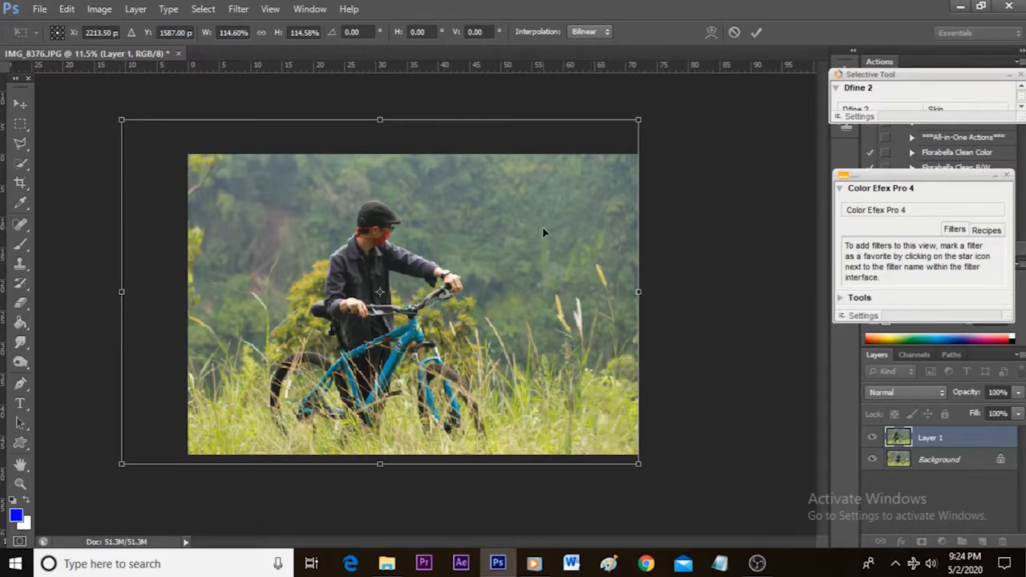
{"action": "left_click", "coordinate": [757, 33]}
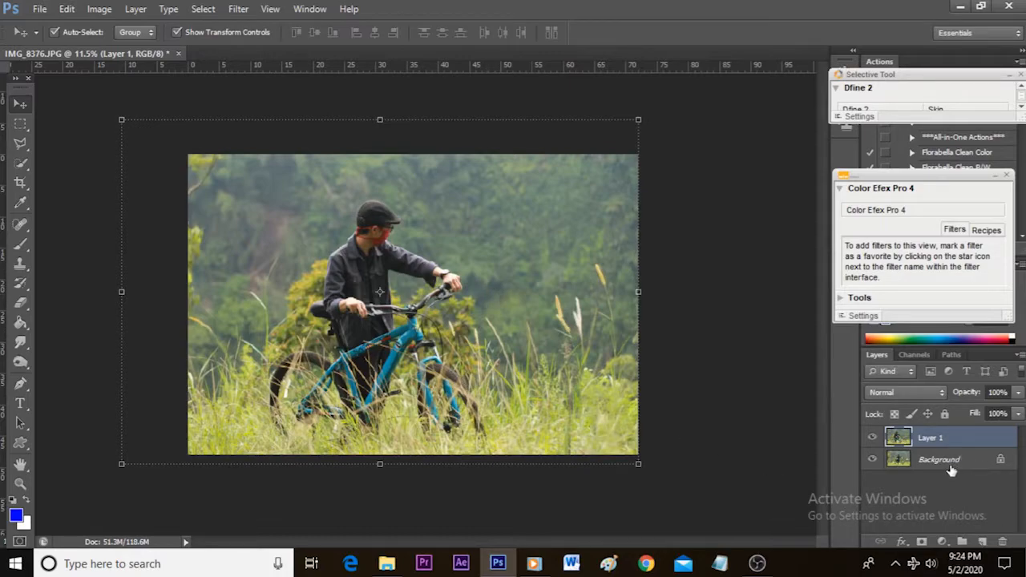
{"action": "key", "text": "ctrl+e"}
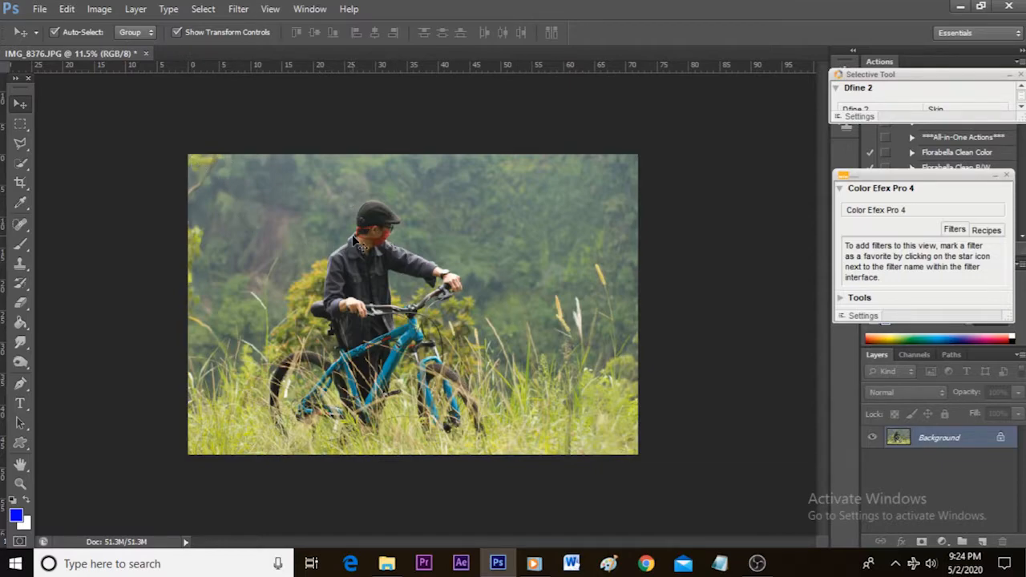
Apply an automatic tonal correction to the merged photo
{"action": "scroll", "coordinate": [352, 235], "scroll_direction": "up", "scroll_amount": 1}
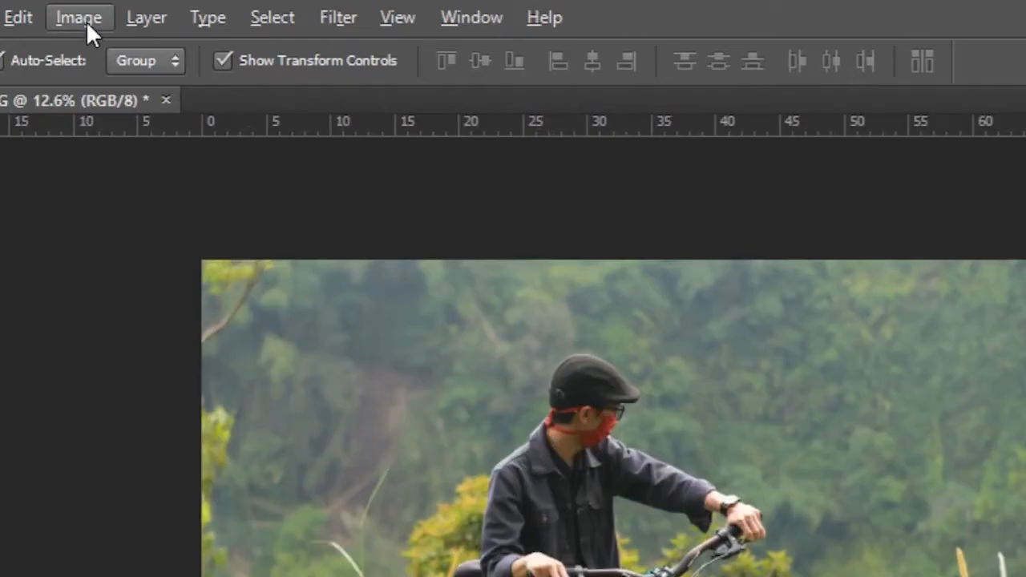
{"action": "left_click", "coordinate": [86, 24]}
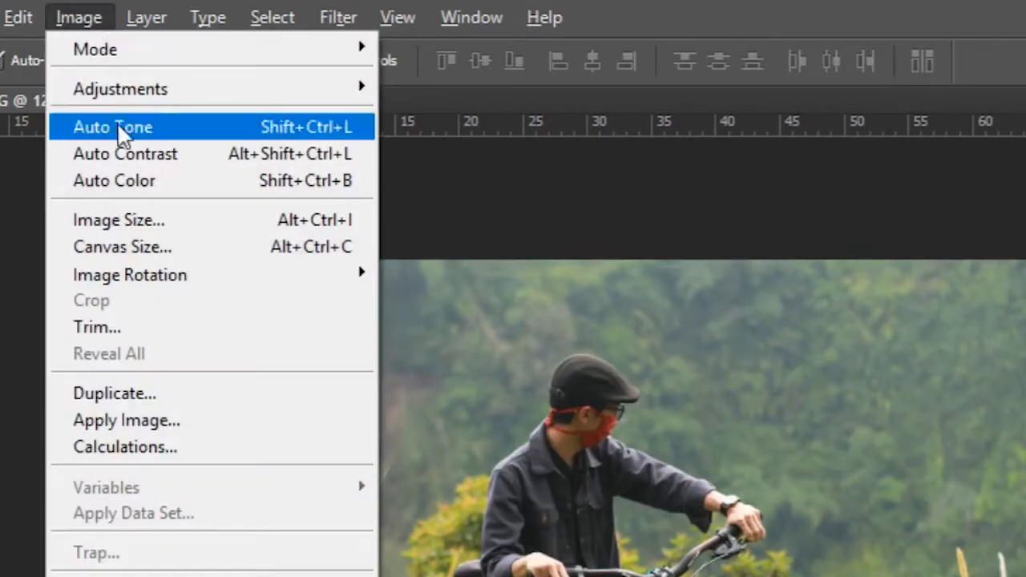
{"action": "left_click", "coordinate": [132, 167]}
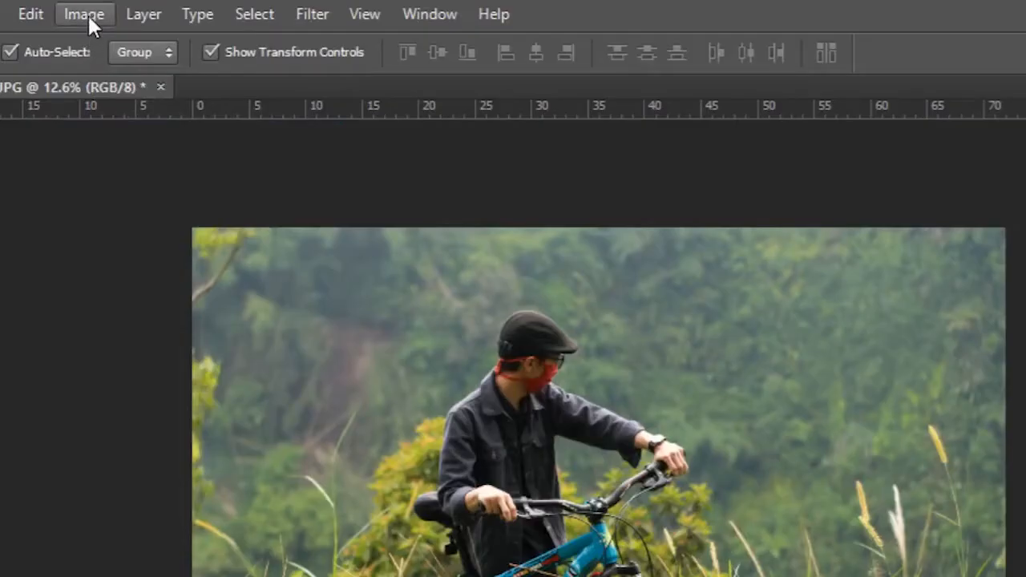
Darken the photo's shadows with Levels, setting the black input level to 8 for the RGB channel
{"action": "left_click", "coordinate": [101, 9]}
{"action": "mouse_move", "coordinate": [109, 80]}
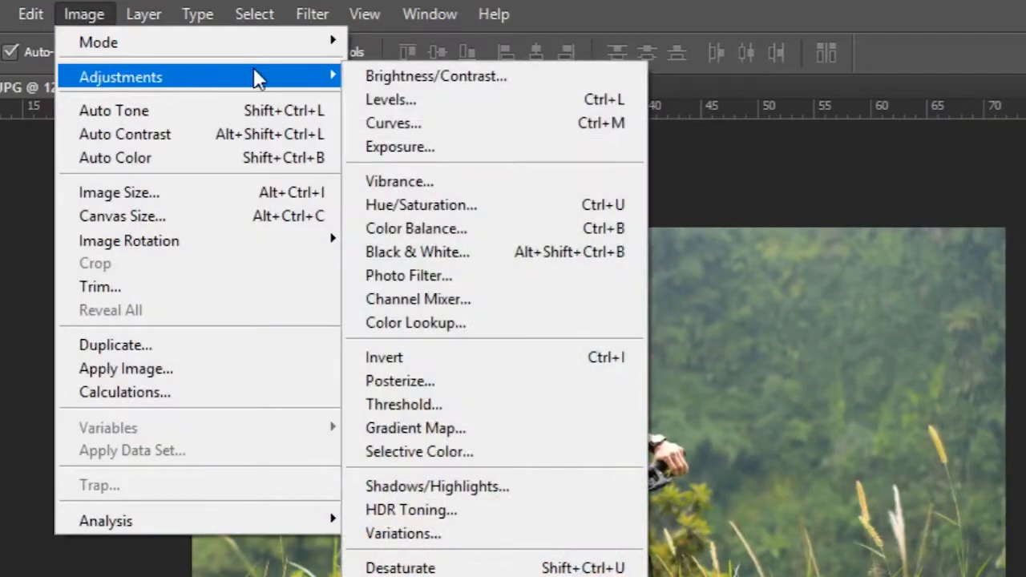
{"action": "left_click", "coordinate": [391, 101]}
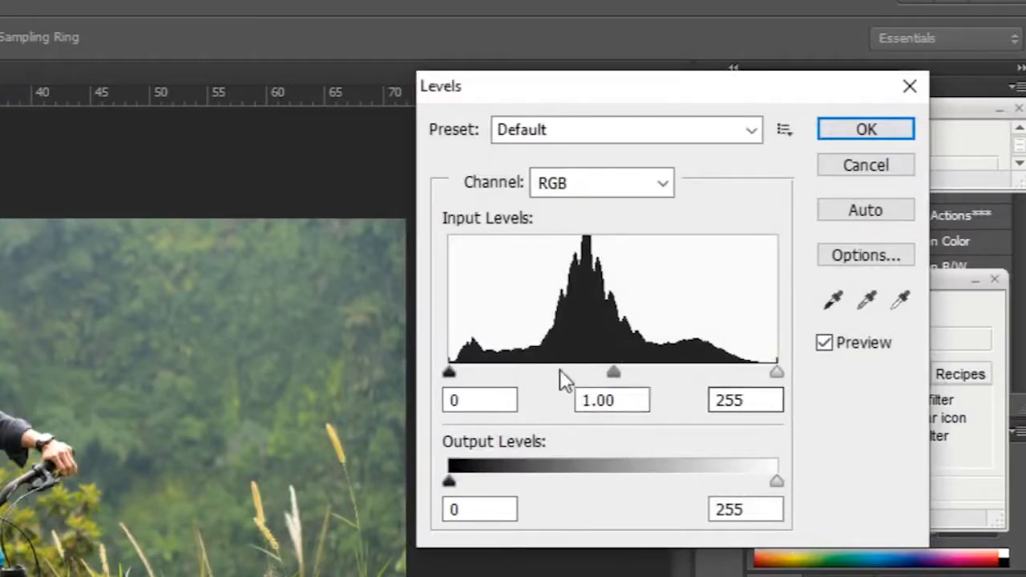
{"action": "left_click", "coordinate": [453, 402]}
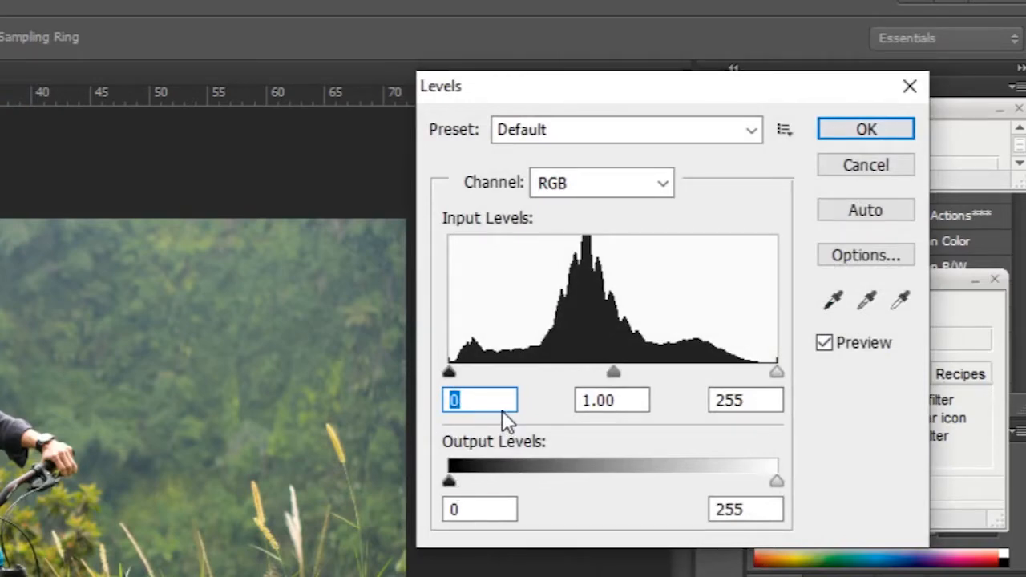
{"action": "type", "text": "8"}
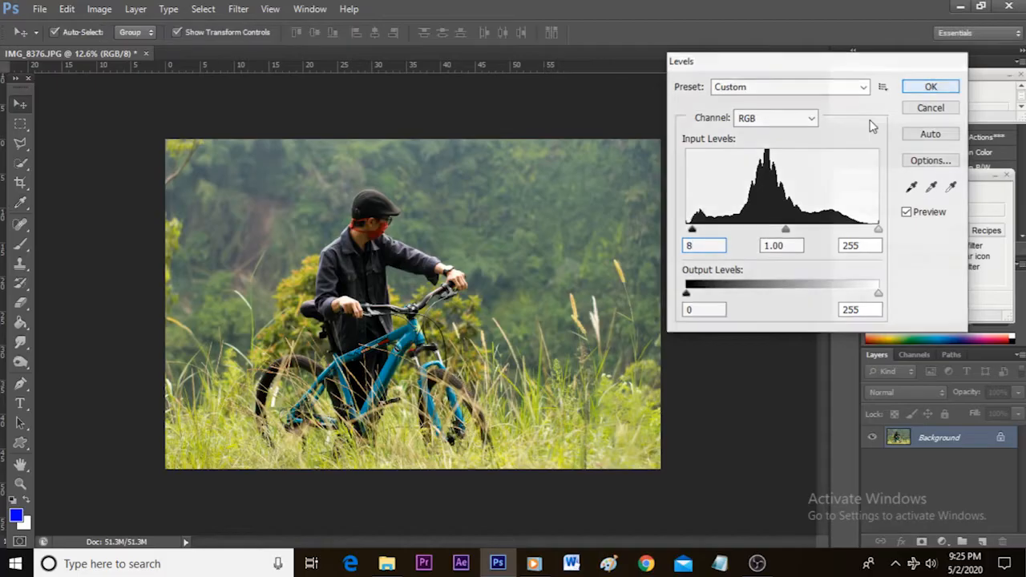
{"action": "left_click", "coordinate": [865, 128]}
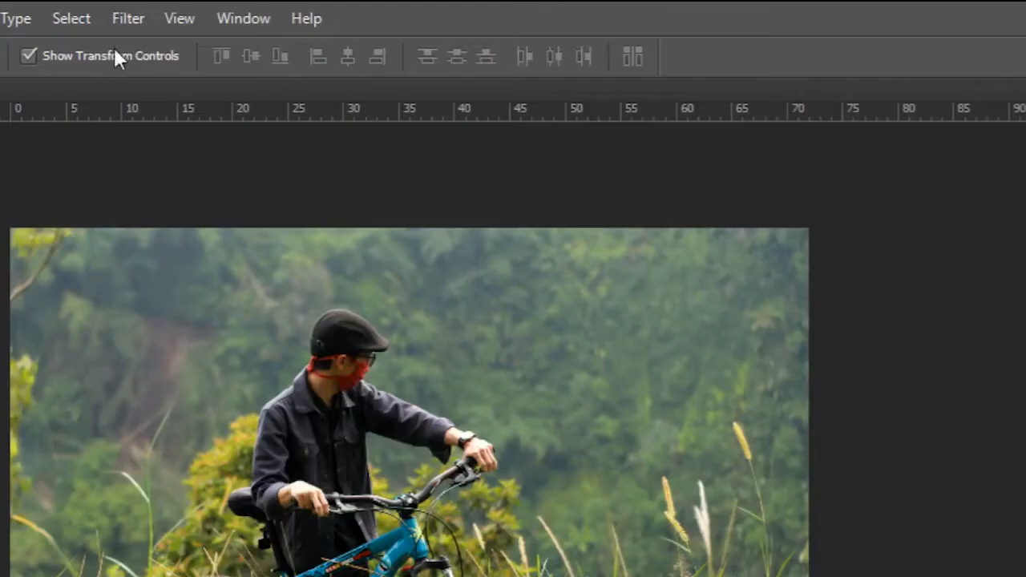
Sharpen the photo with Unsharp Mask using an amount of 65%, a radius of 1.6 pixels and a threshold of 0
{"action": "left_click", "coordinate": [126, 18]}
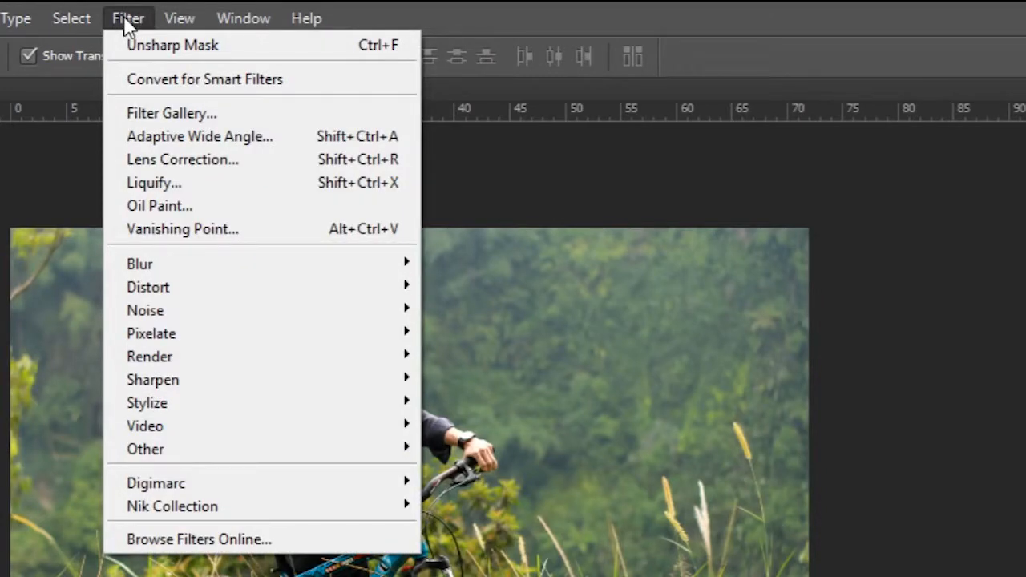
{"action": "mouse_move", "coordinate": [313, 389]}
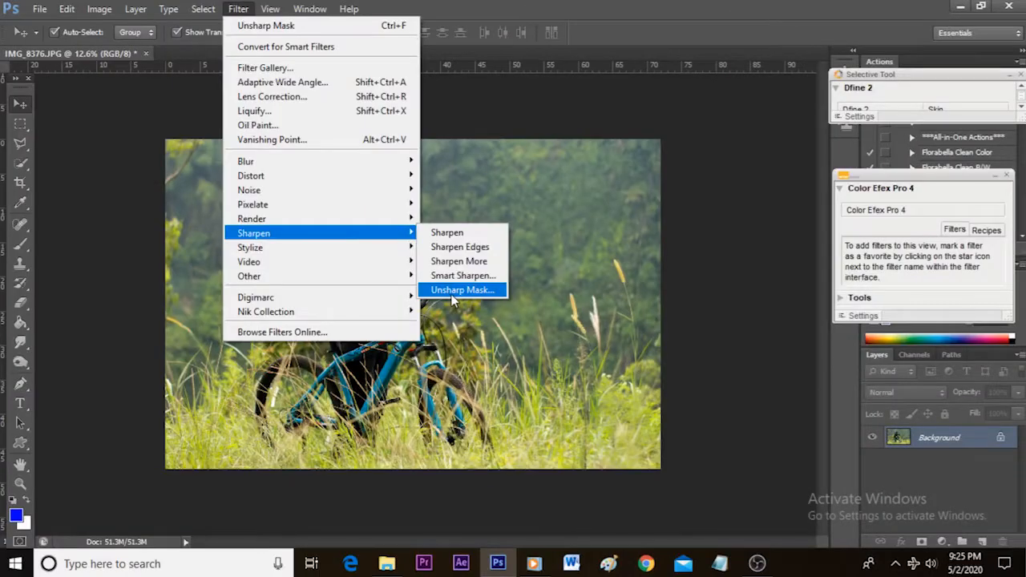
{"action": "left_click", "coordinate": [467, 473]}
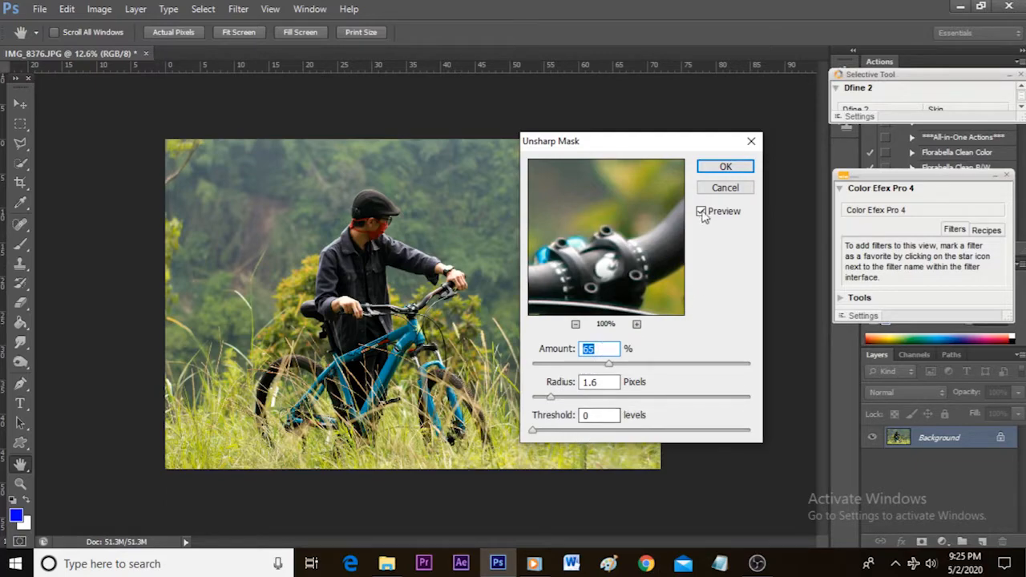
{"action": "left_click", "coordinate": [726, 169]}
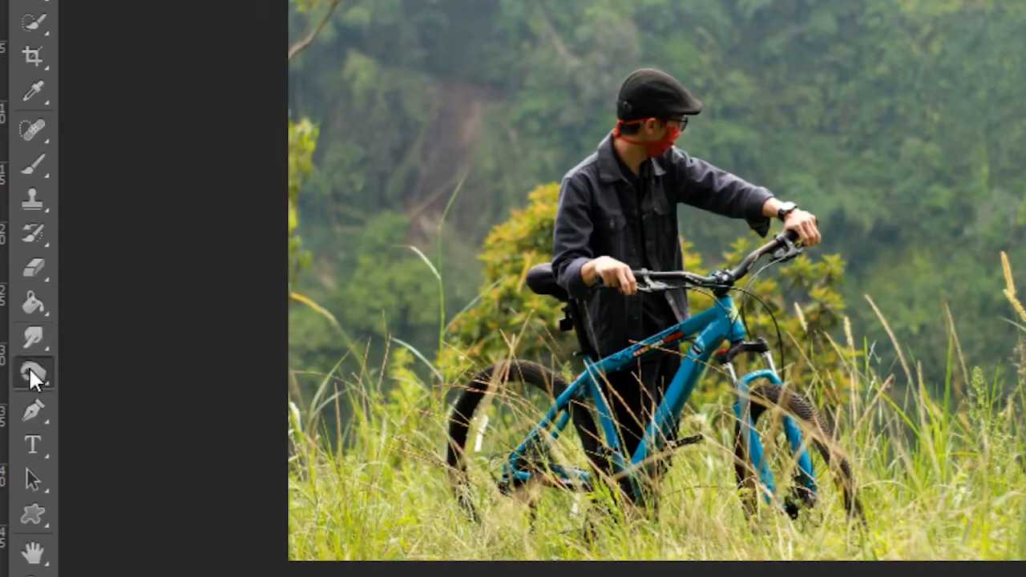
Activate the Burn tool for midtones and set its exposure to 15%
{"action": "left_click", "coordinate": [31, 372]}
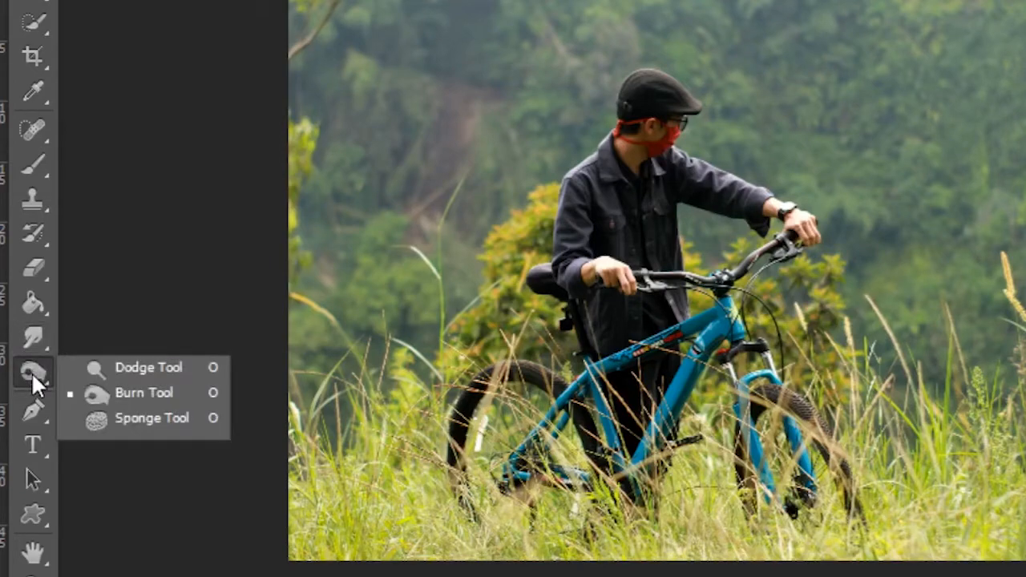
{"action": "left_click", "coordinate": [152, 391]}
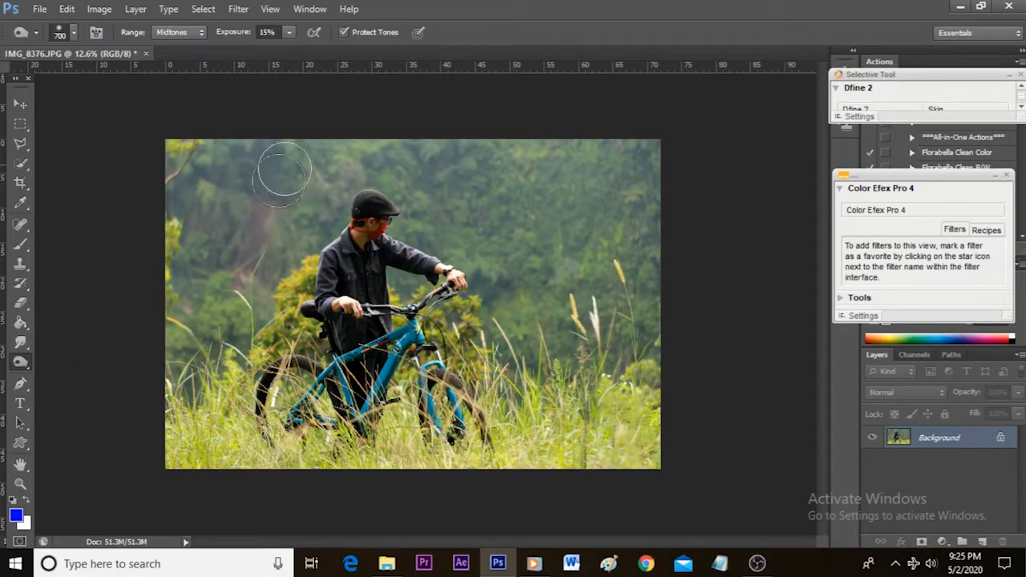
{"action": "left_click", "coordinate": [288, 32]}
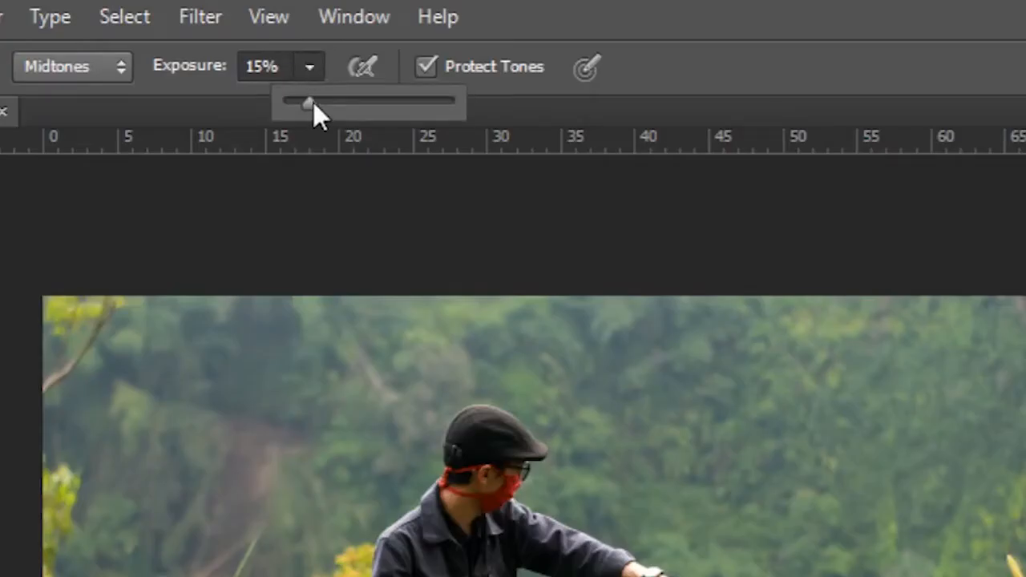
{"action": "left_click_drag", "start_coordinate": [313, 102], "coordinate": [515, 148]}
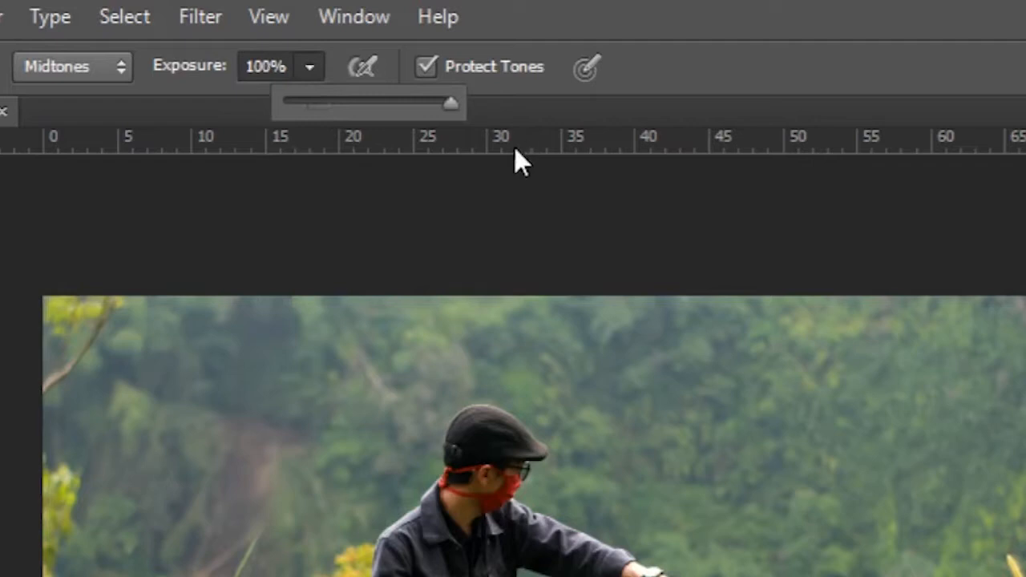
{"action": "left_click", "coordinate": [310, 68]}
{"action": "left_click", "coordinate": [310, 66]}
{"action": "left_click_drag", "start_coordinate": [314, 102], "coordinate": [171, 103]}
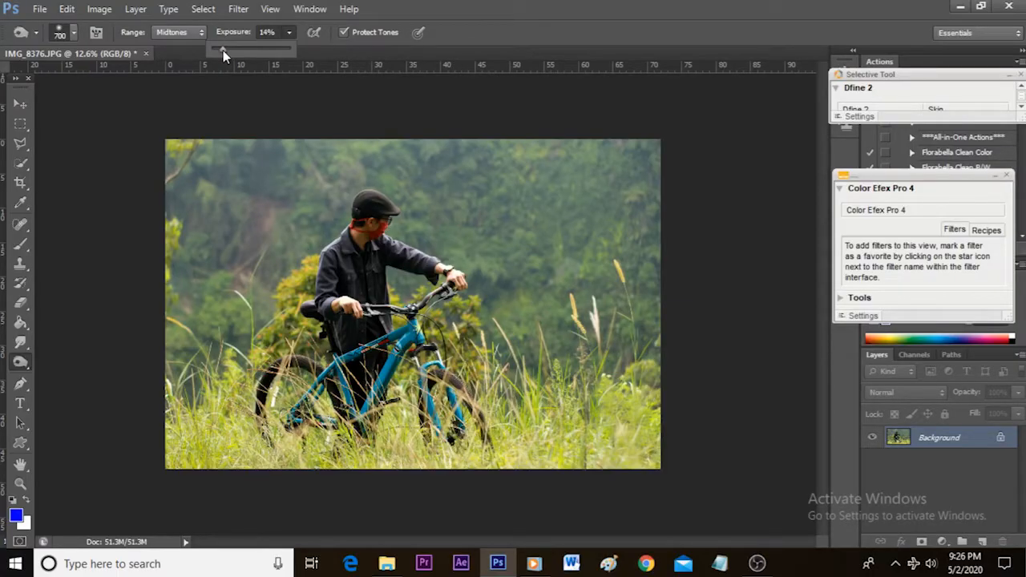
{"action": "left_click_drag", "start_coordinate": [223, 50], "coordinate": [224, 53]}
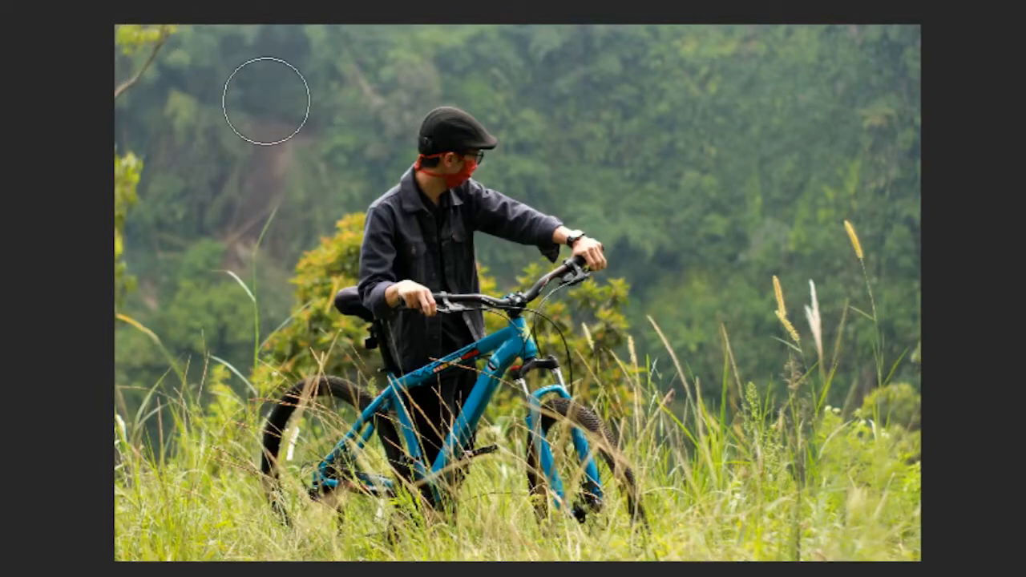
Set the Burn brush size to 1100 and darken the hillside background around the cyclist
{"action": "key", "text": "bracketright"}
{"action": "key", "text": "bracketright"}
{"action": "key", "text": "bracketright"}
{"action": "key", "text": "bracketright"}
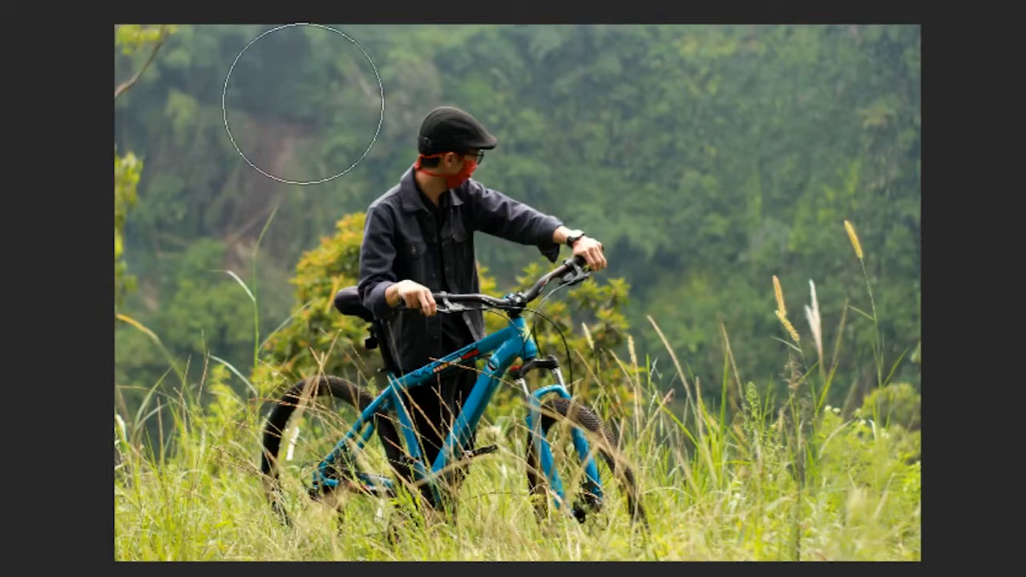
{"action": "key", "text": "bracketright"}
{"action": "key", "text": "bracketleft"}
{"action": "key", "text": "bracketleft"}
{"action": "key", "text": "bracketleft"}
{"action": "key", "text": "bracketleft"}
{"action": "key", "text": "bracketleft"}
{"action": "key", "text": "bracketleft"}
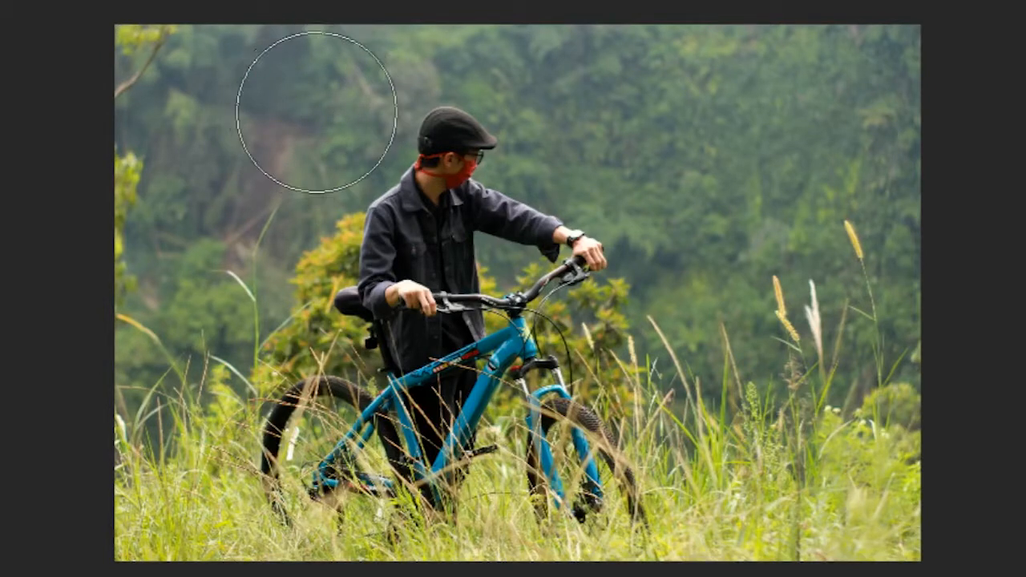
{"action": "key", "text": "bracketright"}
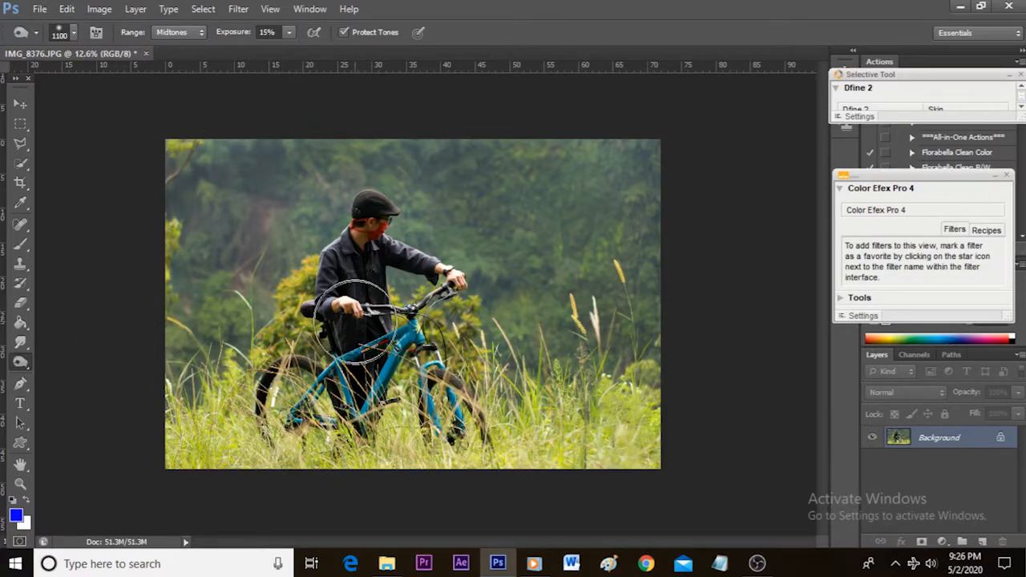
{"action": "scroll", "coordinate": [353, 320], "scroll_direction": "up", "scroll_amount": 4}
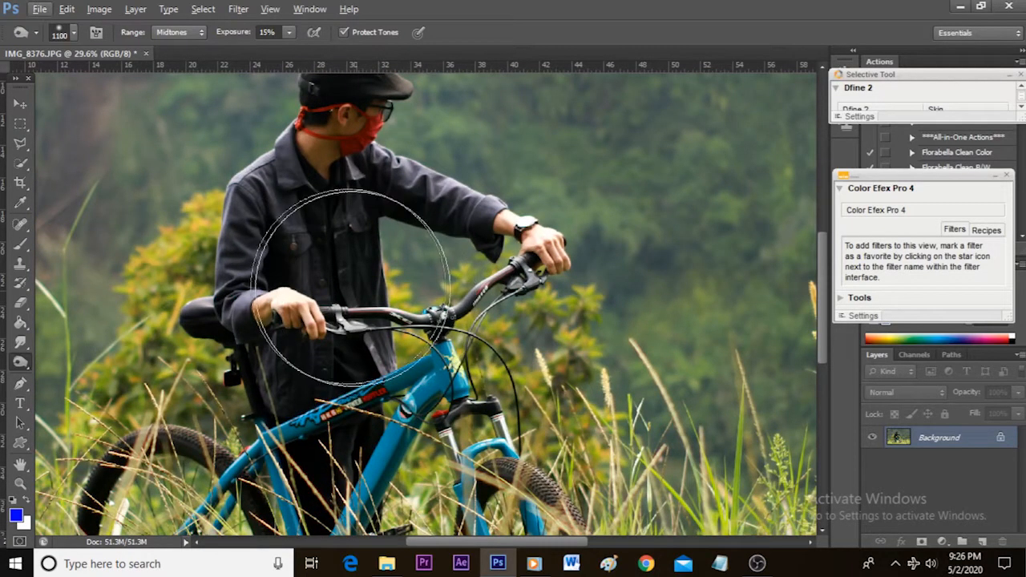
Switch to the Dodge tool for midtones with an exposure of 15%
{"action": "key", "text": "space"}
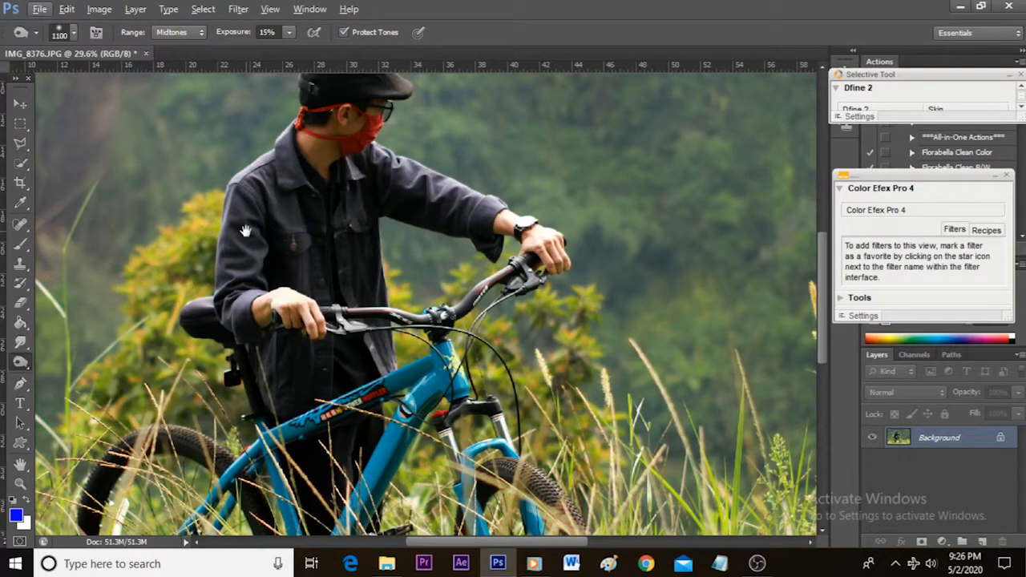
{"action": "left_click_drag", "start_coordinate": [239, 228], "coordinate": [377, 271]}
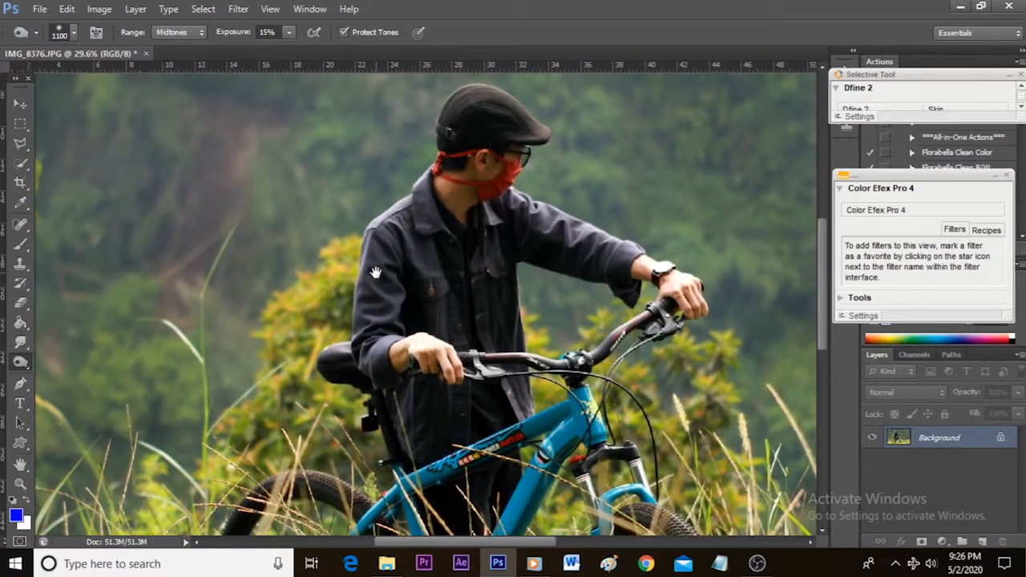
{"action": "key", "text": "space"}
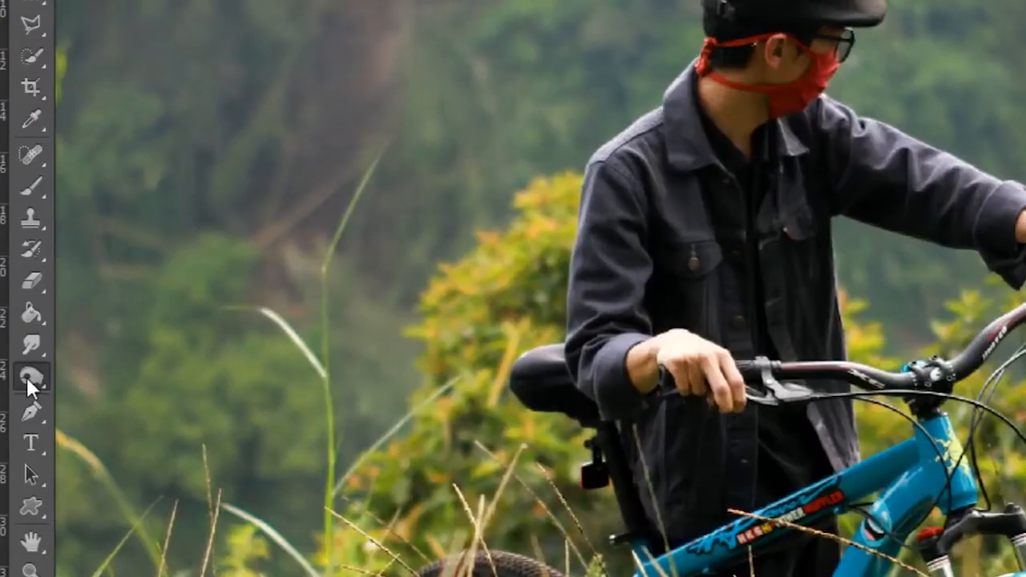
{"action": "left_click", "coordinate": [27, 379]}
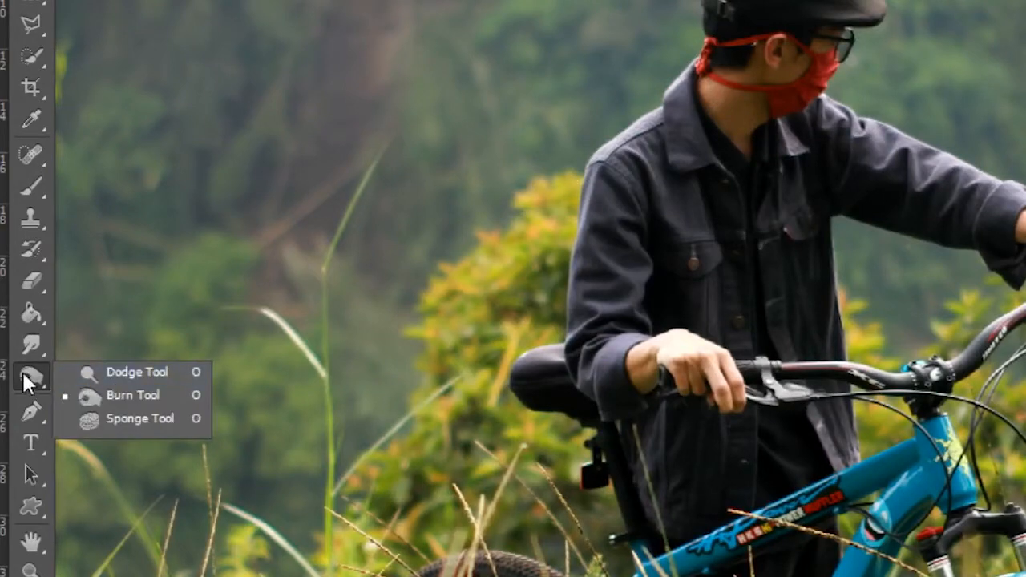
{"action": "left_click", "coordinate": [115, 372]}
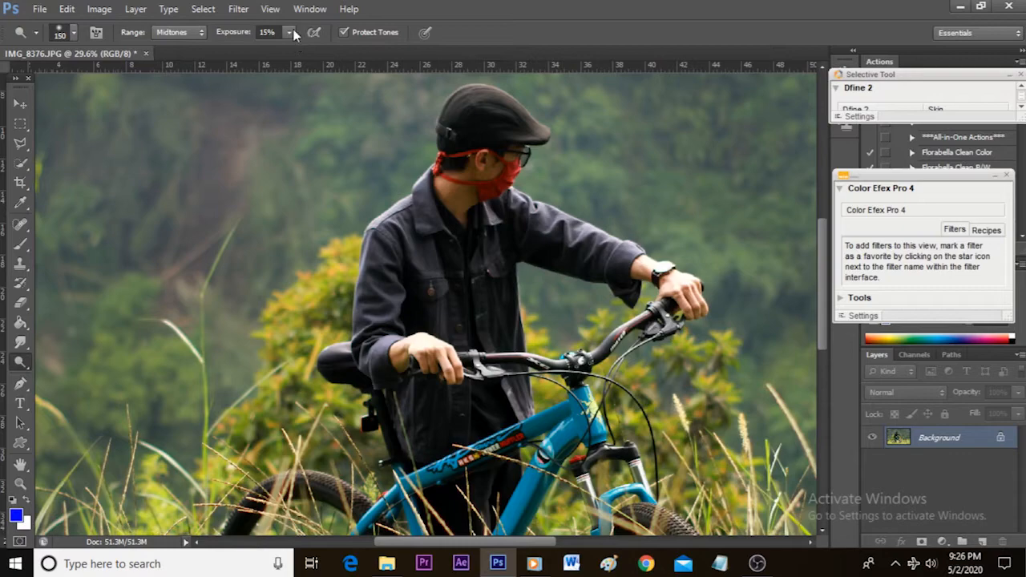
{"action": "left_click", "coordinate": [293, 30]}
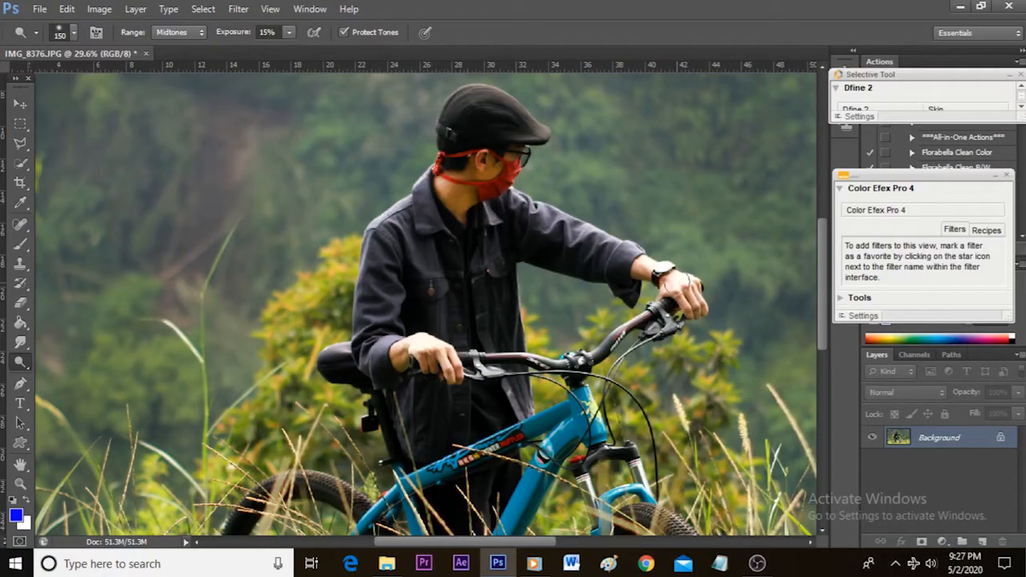
Enlarge the Dodge brush to a size of 300 for working on the cyclist
{"action": "scroll", "coordinate": [573, 345], "scroll_direction": "down", "scroll_amount": 5}
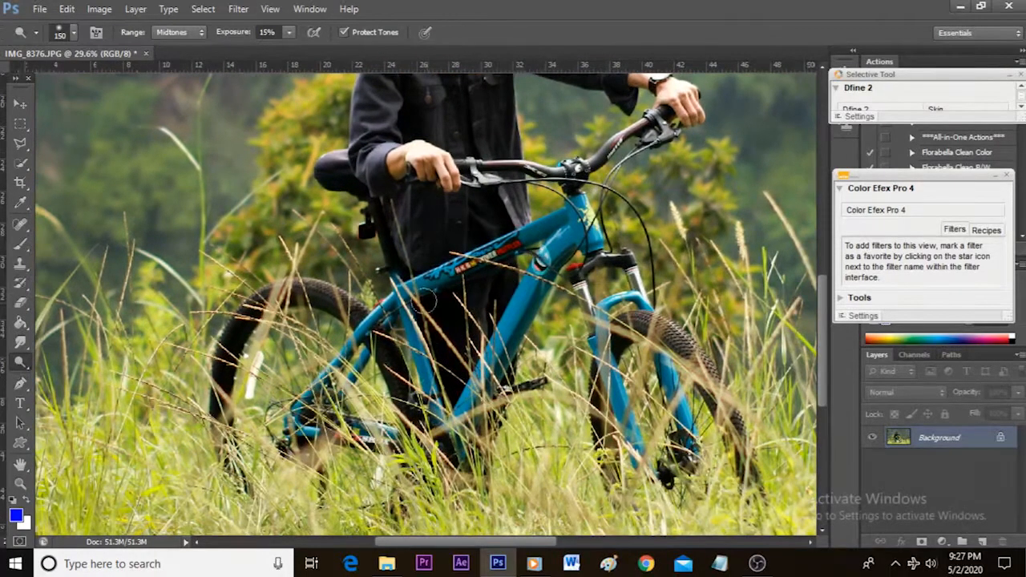
{"action": "scroll", "coordinate": [462, 247], "scroll_direction": "up", "scroll_amount": 4}
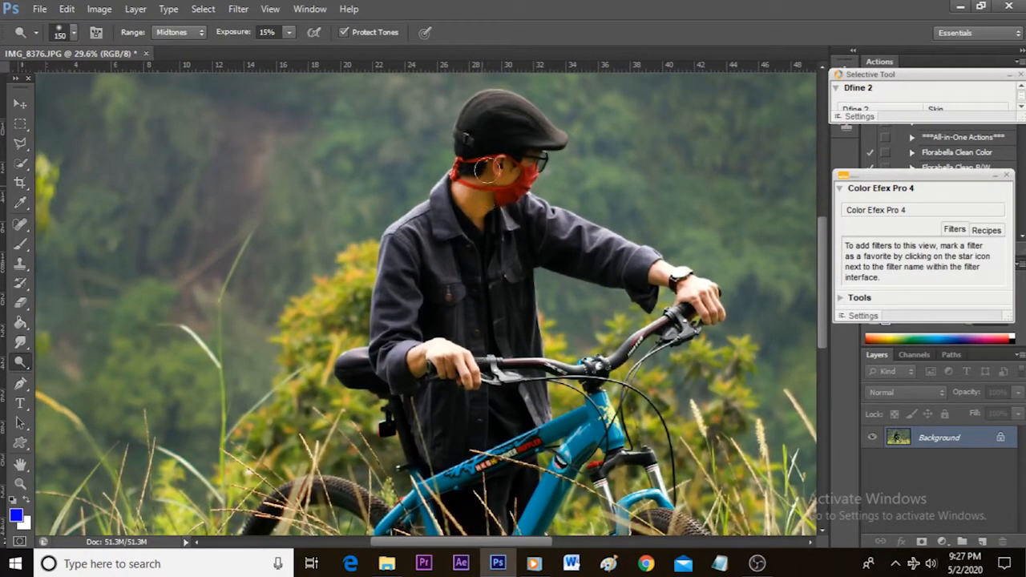
{"action": "key", "text": "bracketright"}
{"action": "key", "text": "bracketright"}
{"action": "key", "text": "bracketright"}
{"action": "key", "text": "bracketright"}
{"action": "scroll", "coordinate": [504, 165], "scroll_direction": "down", "scroll_amount": 4}
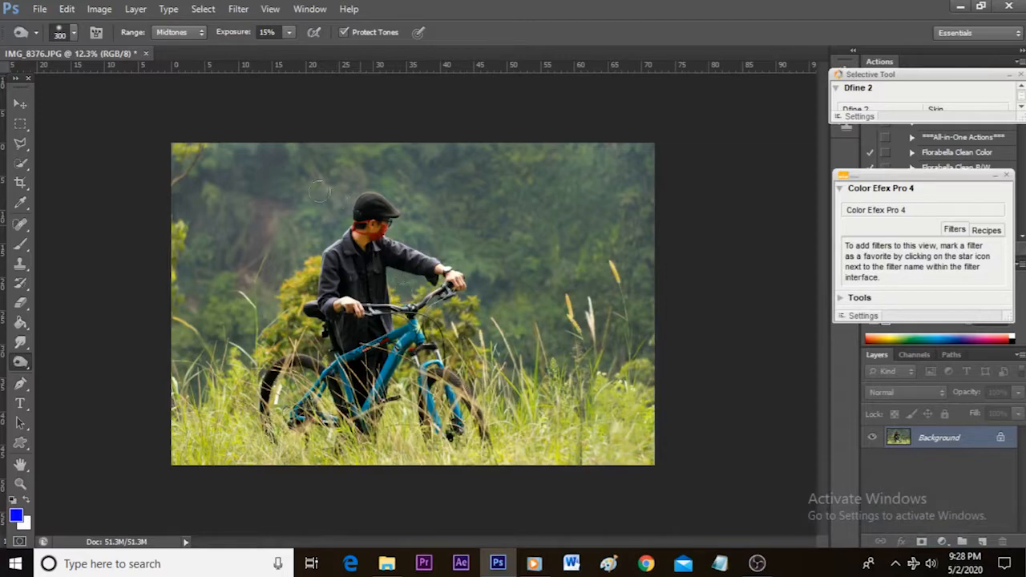
Open the photo in the Nik Collection filter Color Efex Pro 4
{"action": "left_click", "coordinate": [21, 104]}
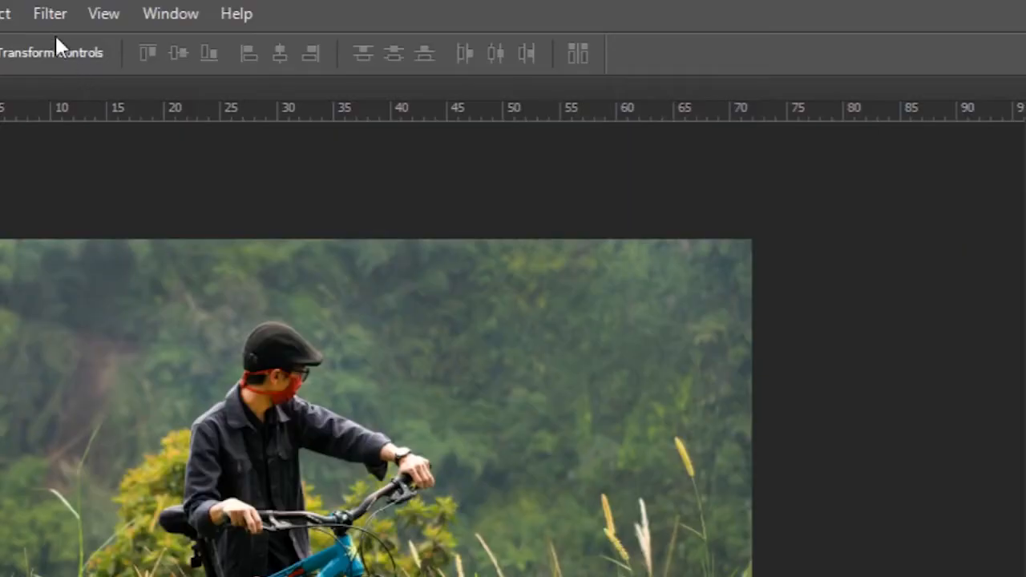
{"action": "left_click", "coordinate": [235, 8]}
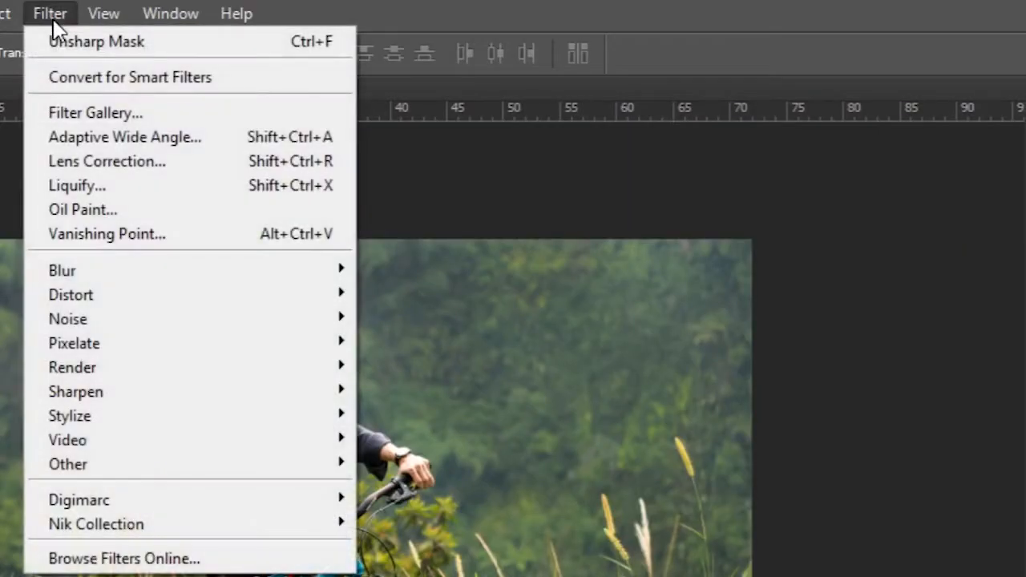
{"action": "mouse_move", "coordinate": [171, 534]}
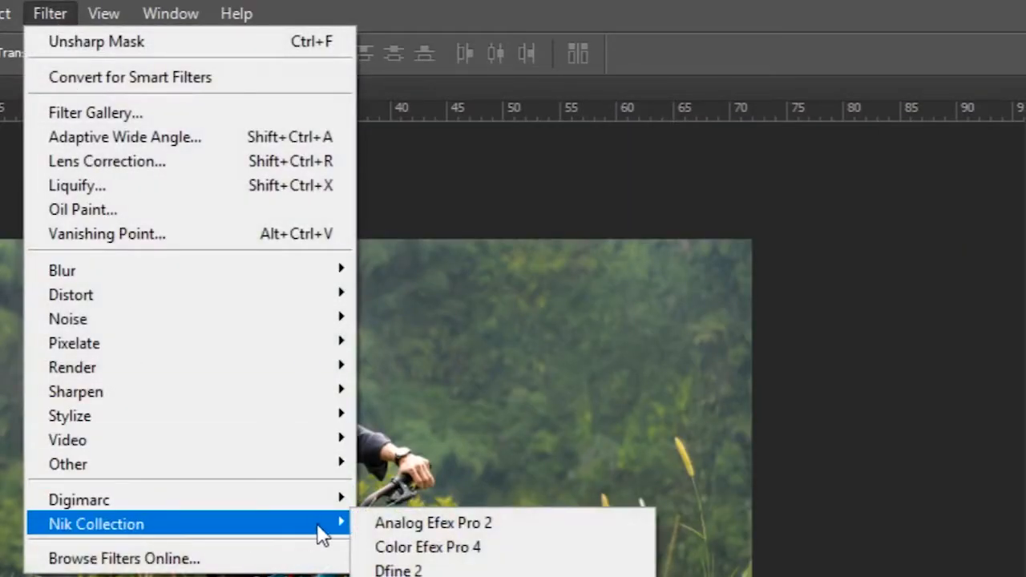
{"action": "left_click", "coordinate": [410, 550]}
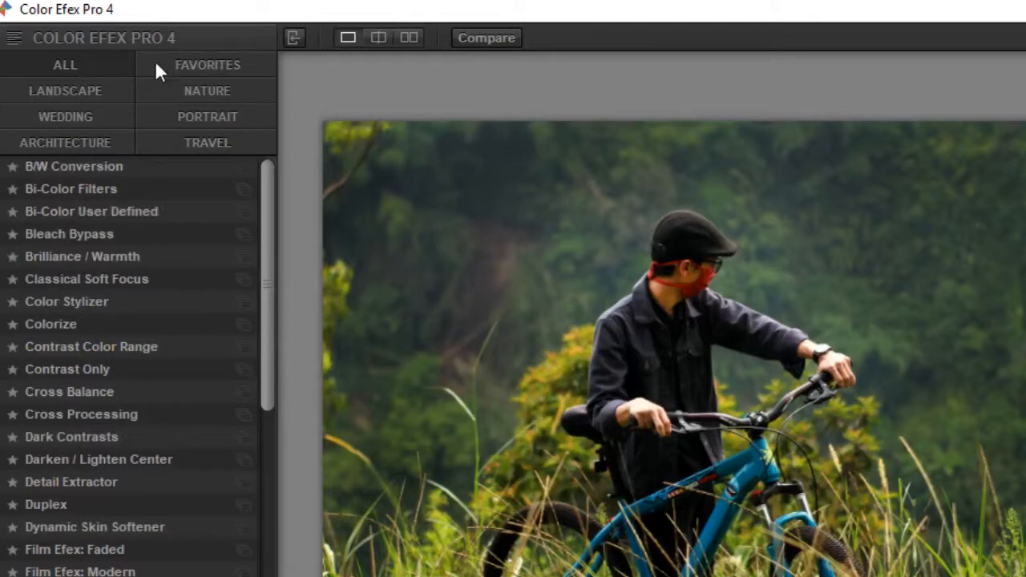
Look through the filters in the Favorites, Nature, Portrait, Travel, Architecture, Wedding and Landscape categories, ending with the full list
{"action": "left_click", "coordinate": [201, 70]}
{"action": "left_click", "coordinate": [210, 97]}
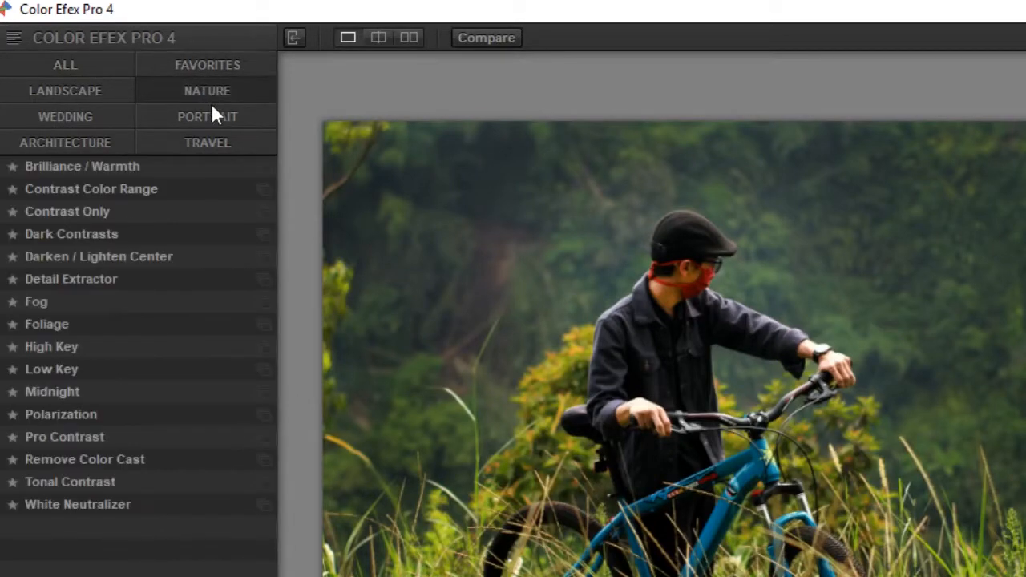
{"action": "left_click", "coordinate": [213, 113]}
{"action": "left_click", "coordinate": [212, 145]}
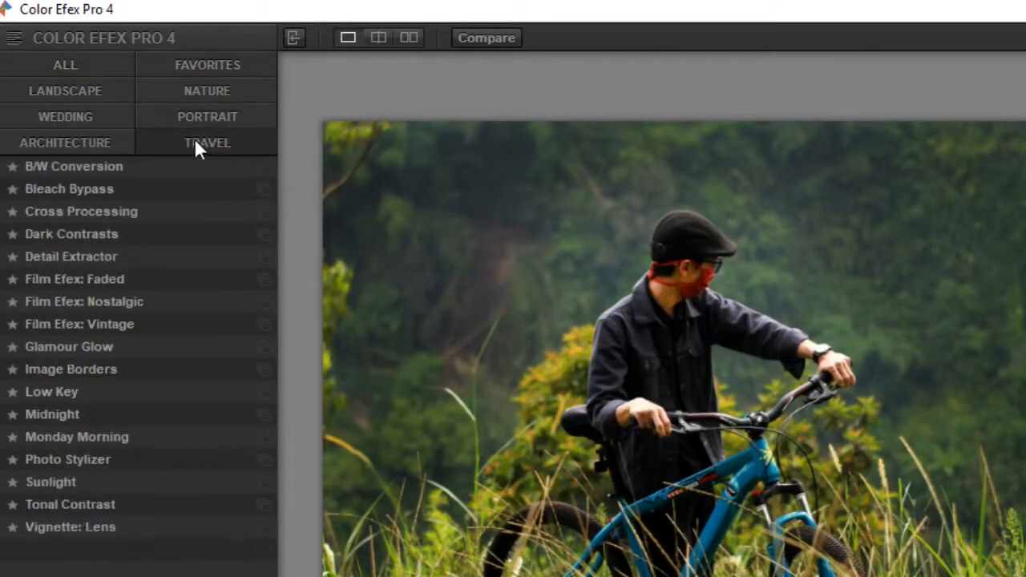
{"action": "left_click", "coordinate": [91, 144]}
{"action": "left_click", "coordinate": [75, 111]}
{"action": "left_click", "coordinate": [71, 92]}
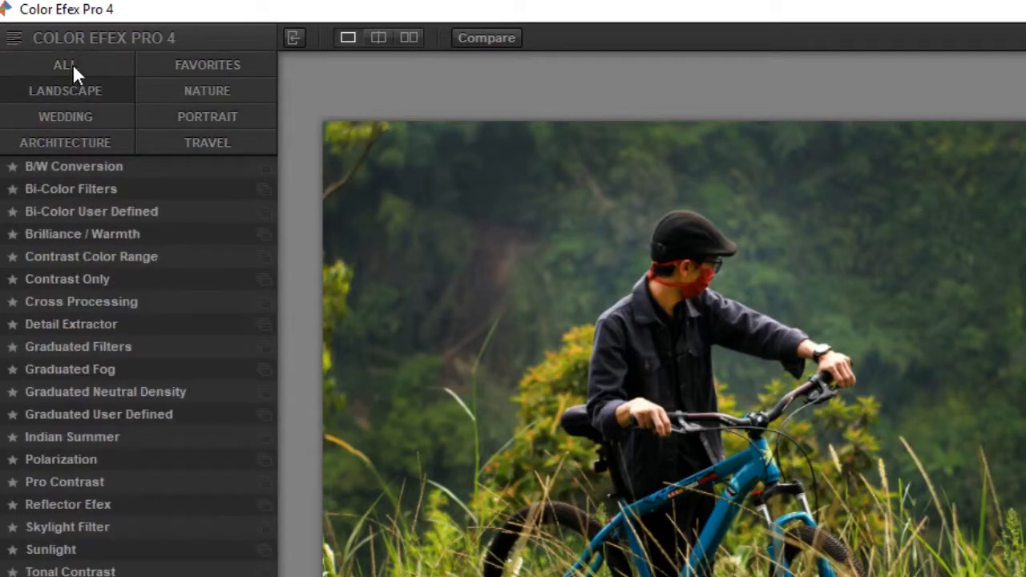
{"action": "left_click", "coordinate": [73, 64]}
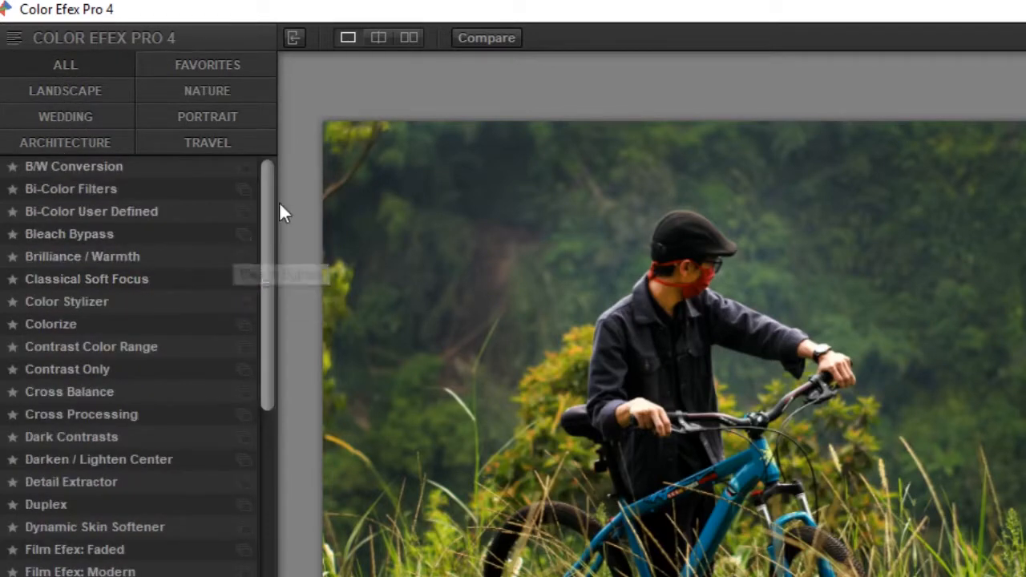
{"action": "left_click_drag", "start_coordinate": [269, 204], "coordinate": [293, 175]}
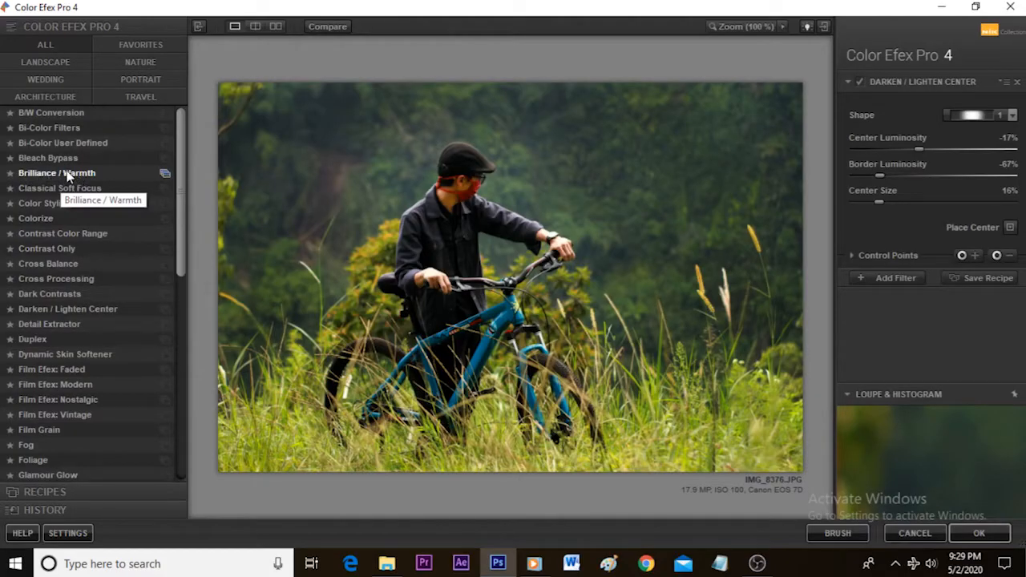
Apply the Brilliance / Warmth filter and cool the photo by setting Warmth to about -35%
{"action": "left_click", "coordinate": [68, 176]}
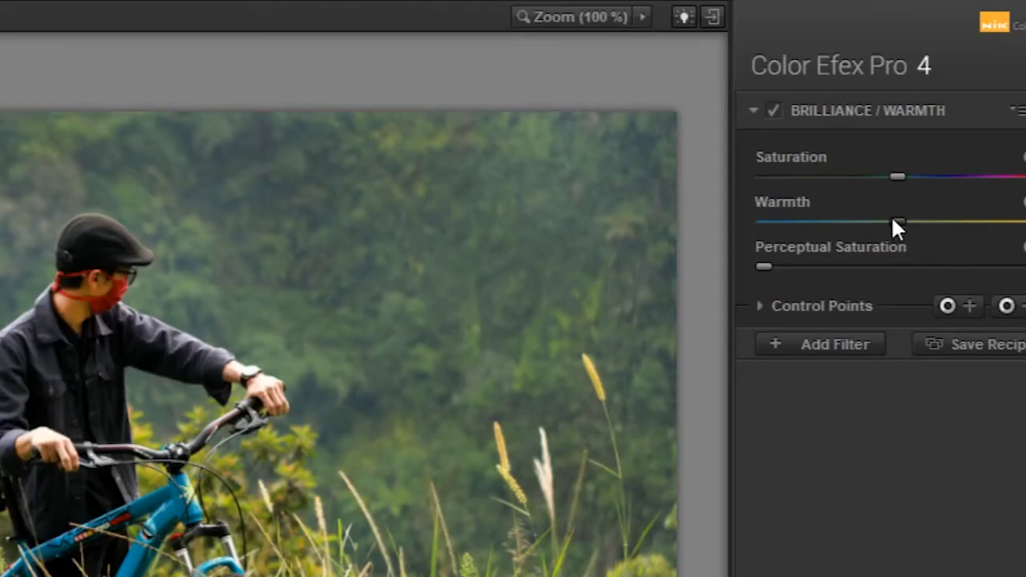
{"action": "left_click_drag", "start_coordinate": [898, 223], "coordinate": [869, 224]}
{"action": "left_click_drag", "start_coordinate": [896, 230], "coordinate": [792, 257]}
{"action": "left_click_drag", "start_coordinate": [879, 253], "coordinate": [922, 231]}
{"action": "left_click_drag", "start_coordinate": [860, 224], "coordinate": [851, 225]}
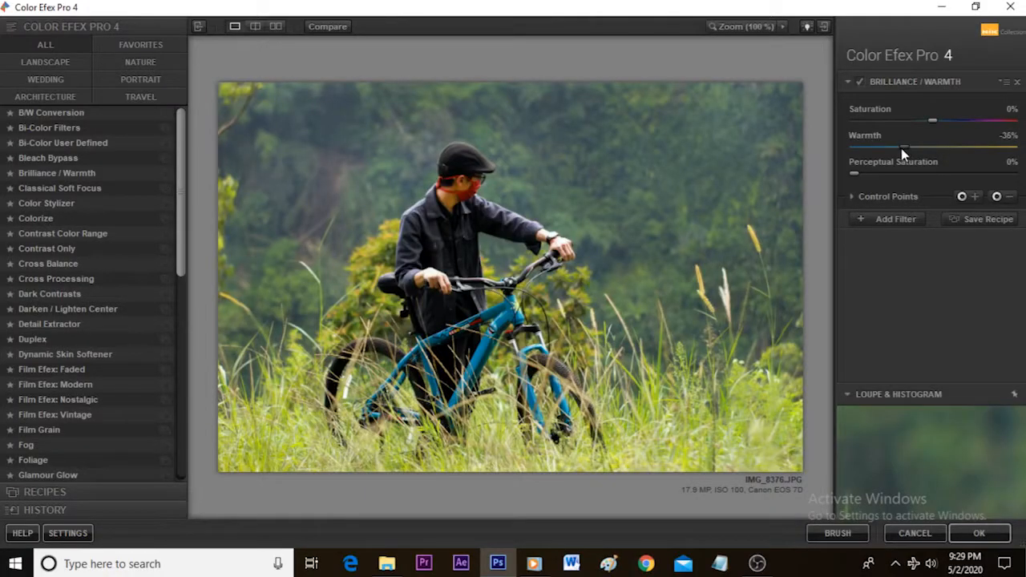
Add a Darken / Lighten Center filter and place the center of its effect on the cyclist
{"action": "left_click", "coordinate": [890, 220]}
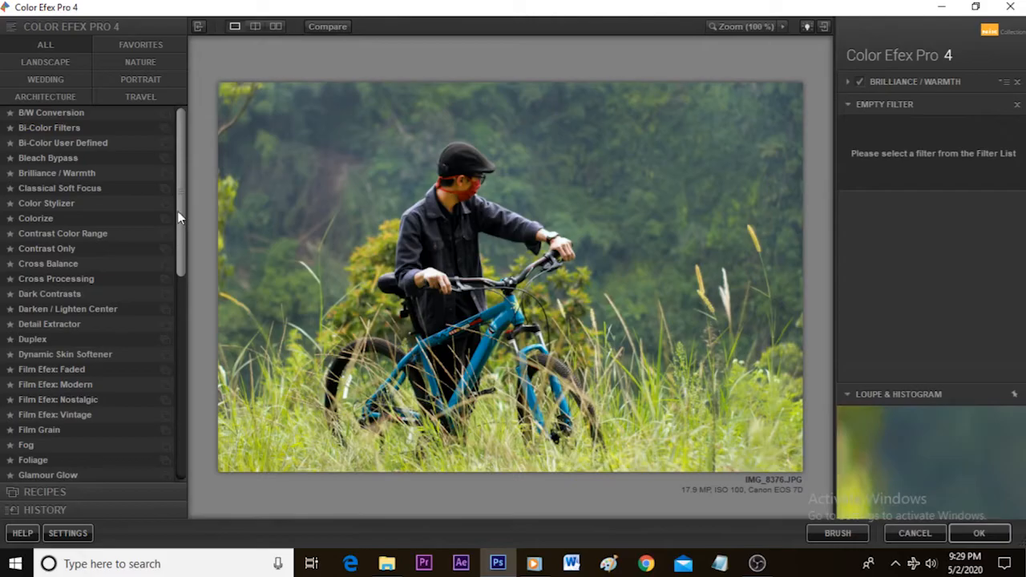
{"action": "scroll", "coordinate": [177, 211], "scroll_direction": "down", "scroll_amount": 3}
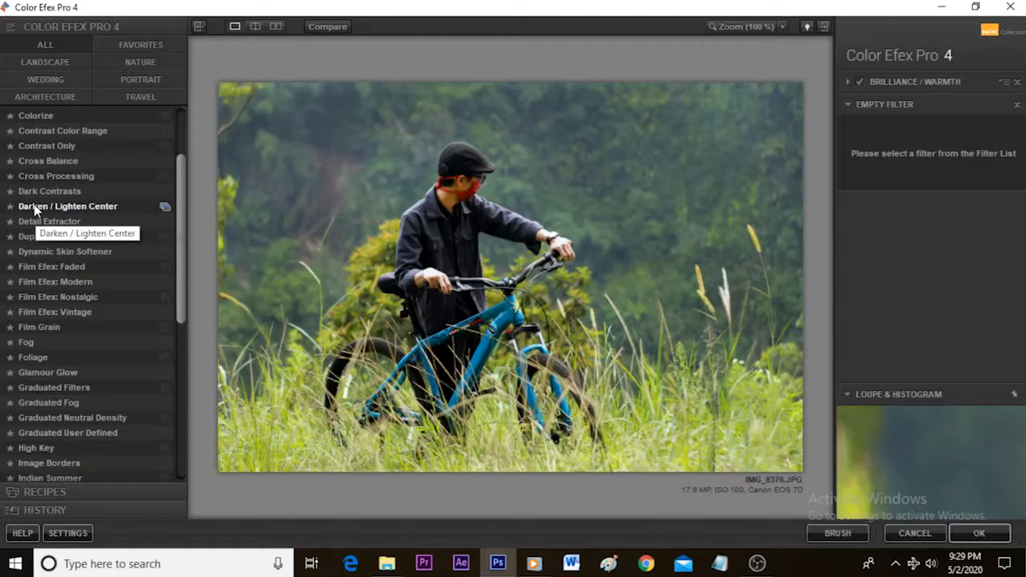
{"action": "left_click", "coordinate": [56, 155]}
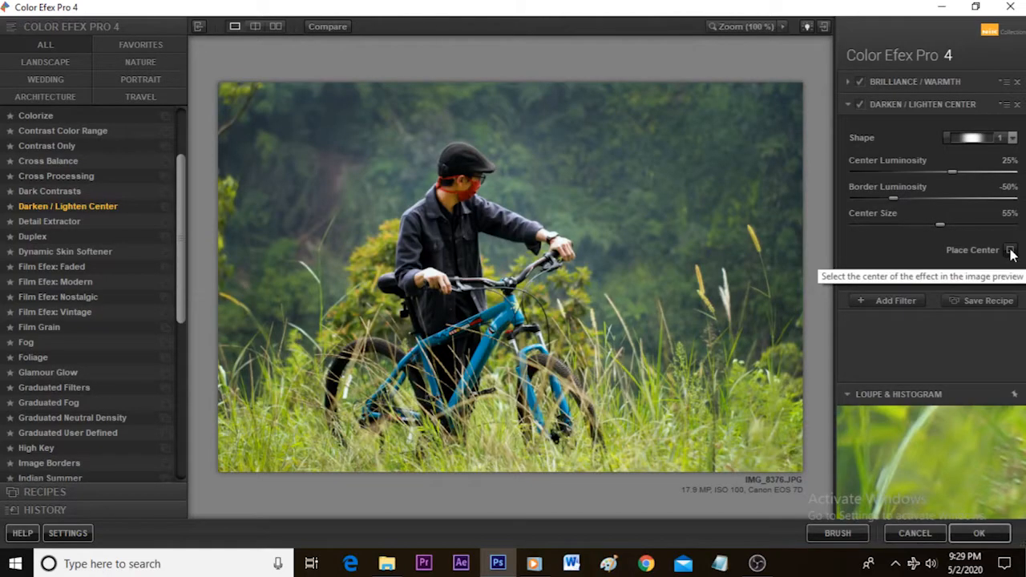
{"action": "left_click", "coordinate": [1011, 253]}
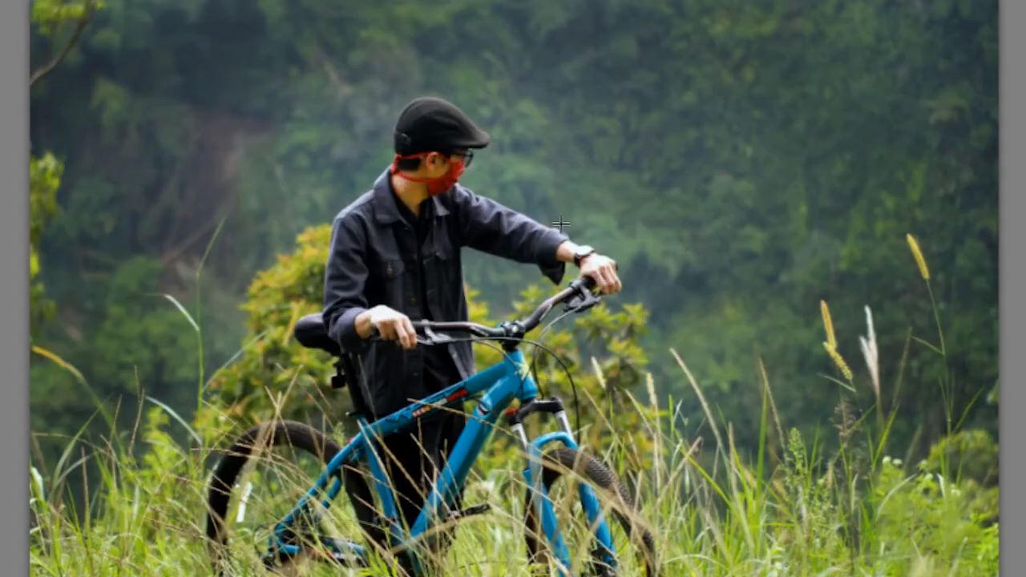
{"action": "left_click", "coordinate": [471, 196]}
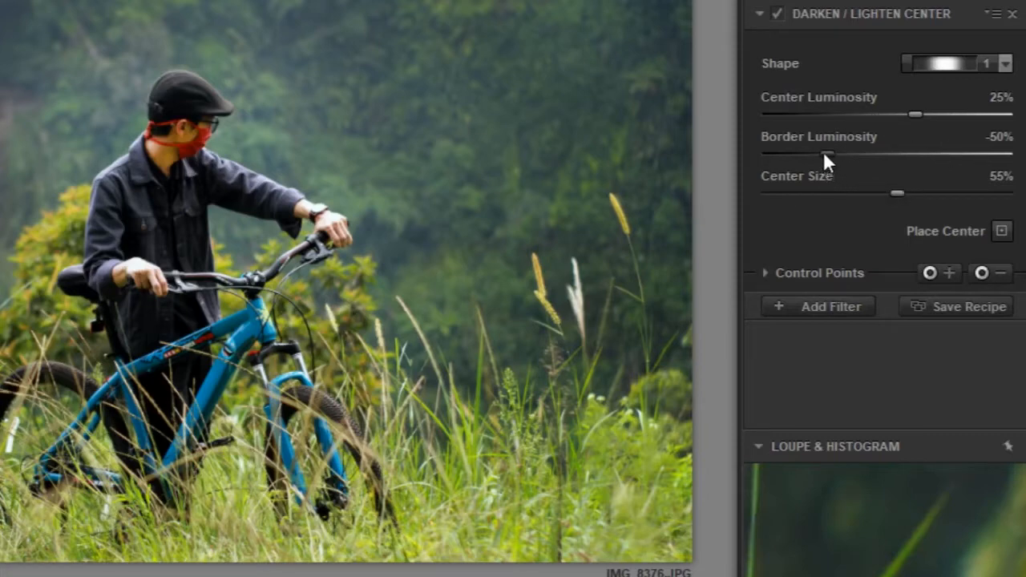
Set the center luminosity to 62%, border luminosity to -36% and center size to 22%, comparing the photo with and without the effect
{"action": "left_click_drag", "start_coordinate": [830, 152], "coordinate": [923, 154]}
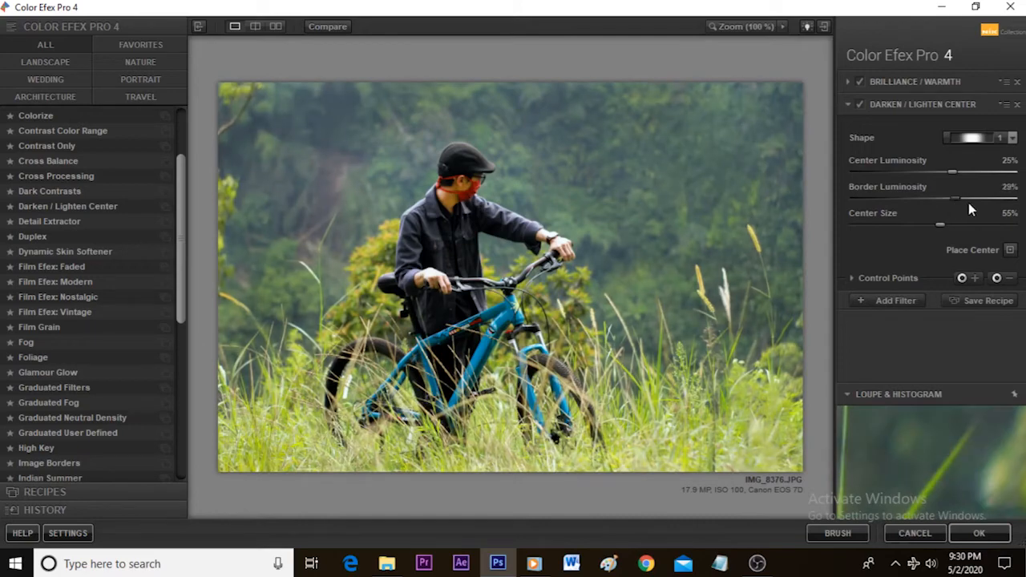
{"action": "left_click_drag", "start_coordinate": [954, 210], "coordinate": [887, 229]}
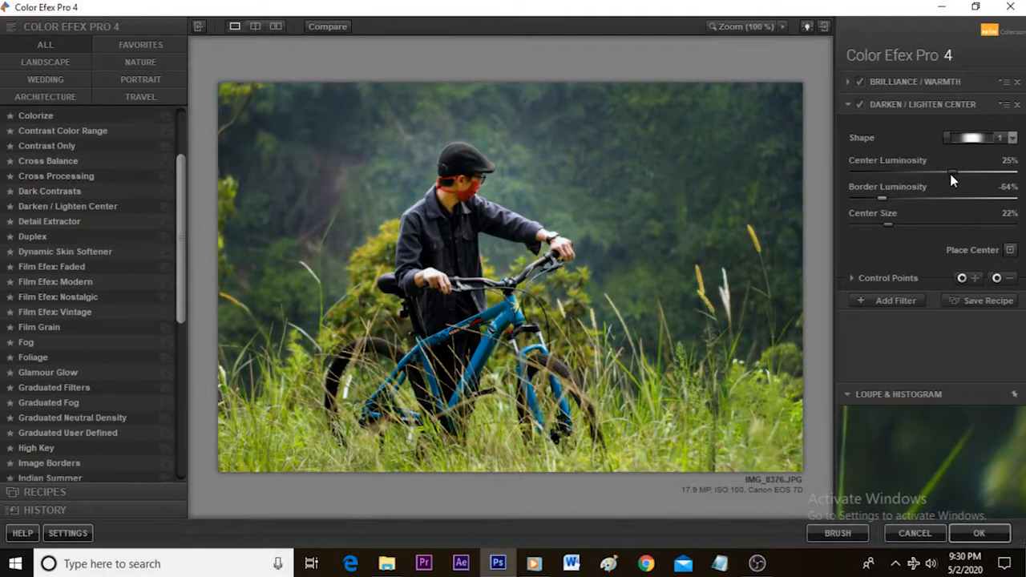
{"action": "left_click_drag", "start_coordinate": [955, 173], "coordinate": [980, 173]}
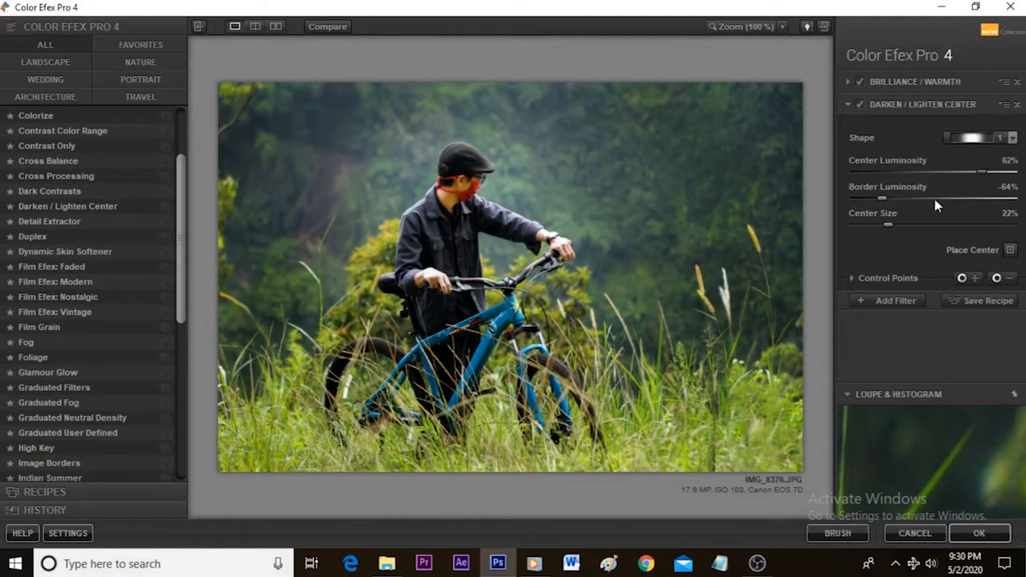
{"action": "left_click_drag", "start_coordinate": [892, 198], "coordinate": [915, 201]}
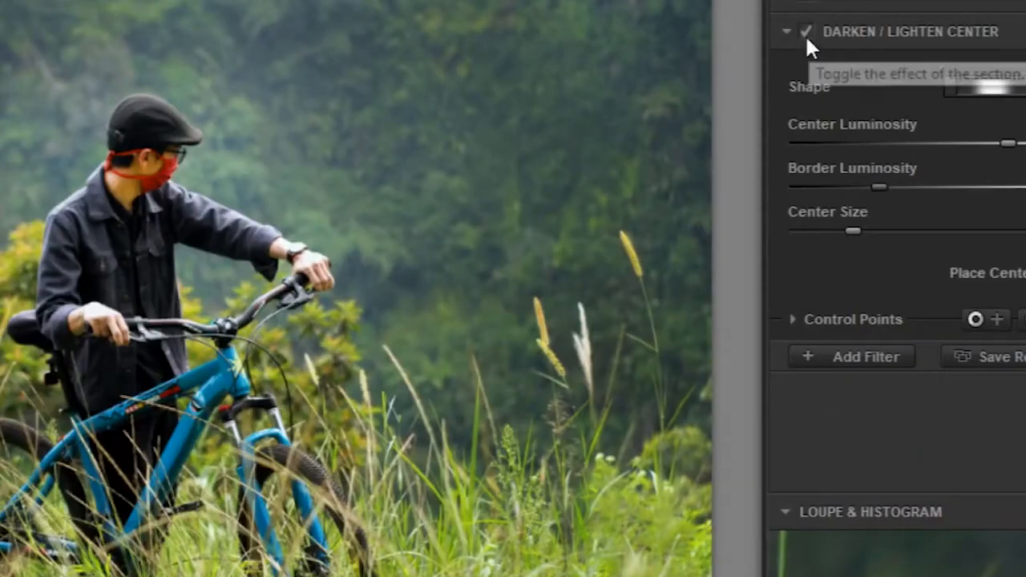
{"action": "left_click", "coordinate": [860, 105]}
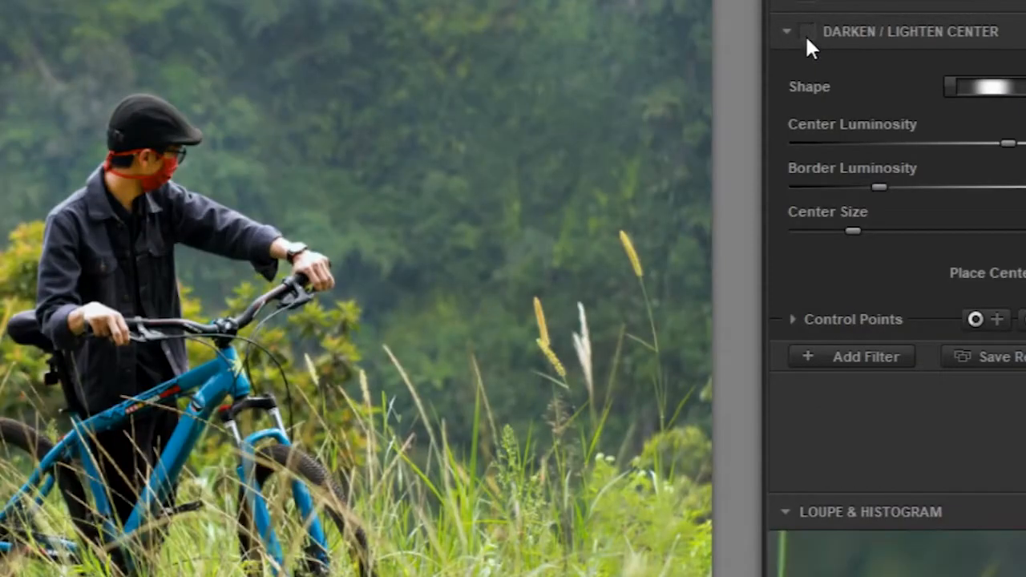
{"action": "left_click", "coordinate": [805, 35]}
{"action": "left_click", "coordinate": [806, 35]}
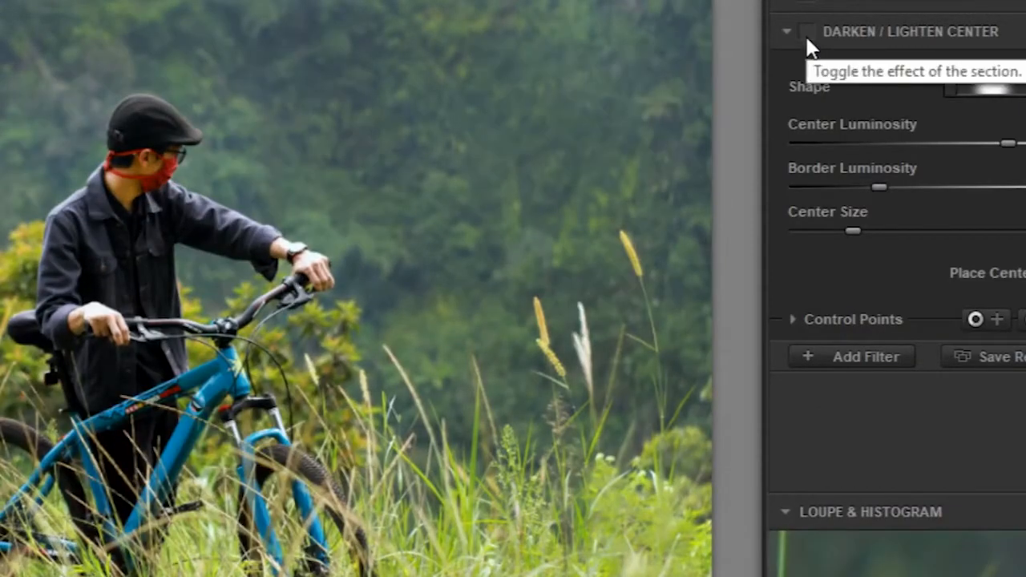
{"action": "left_click", "coordinate": [806, 34]}
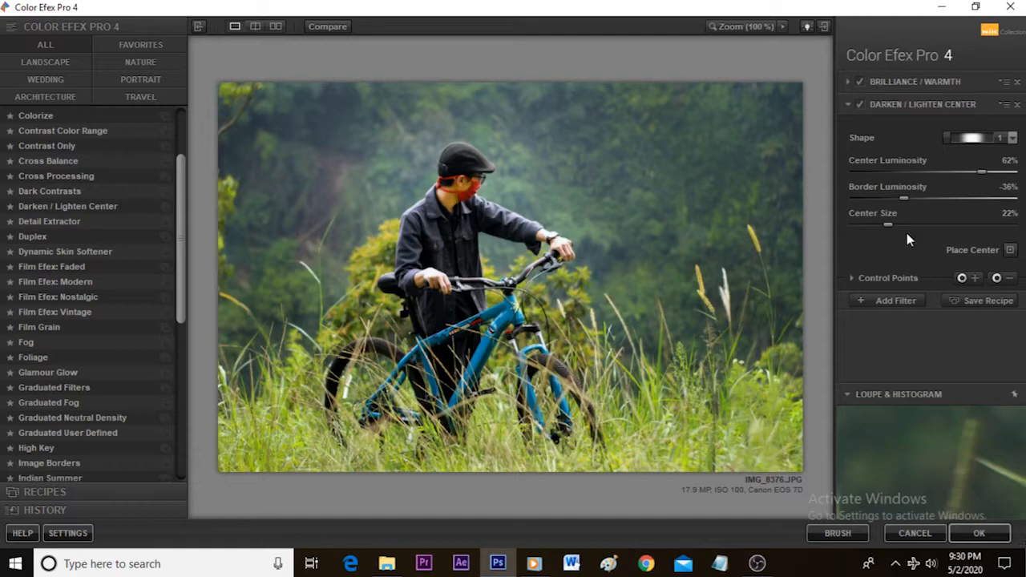
Add an Indian Summer filter on top of the Brilliance / Warmth and Darken / Lighten Center filters
{"action": "left_click", "coordinate": [885, 301]}
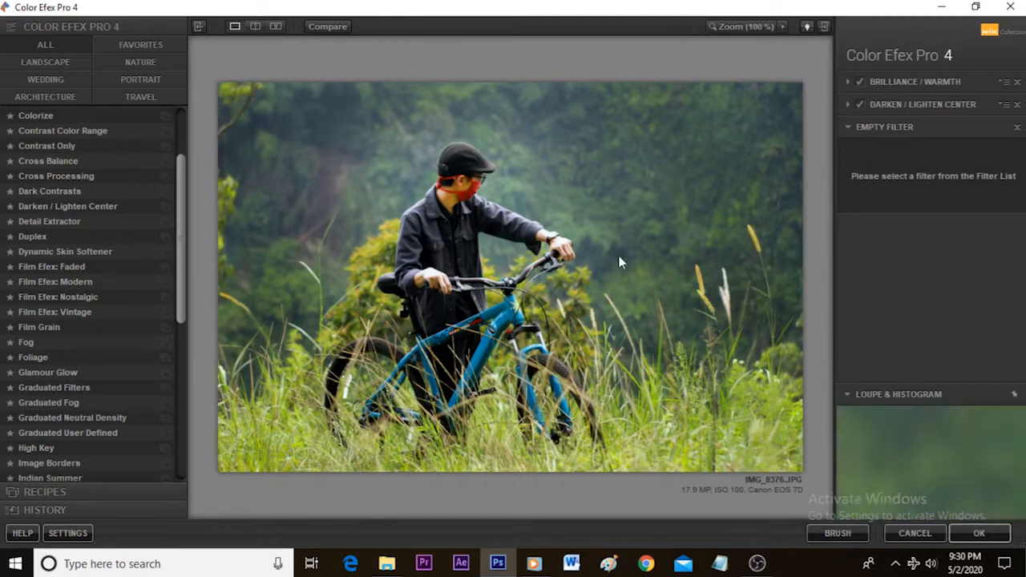
{"action": "left_click_drag", "start_coordinate": [181, 201], "coordinate": [183, 287]}
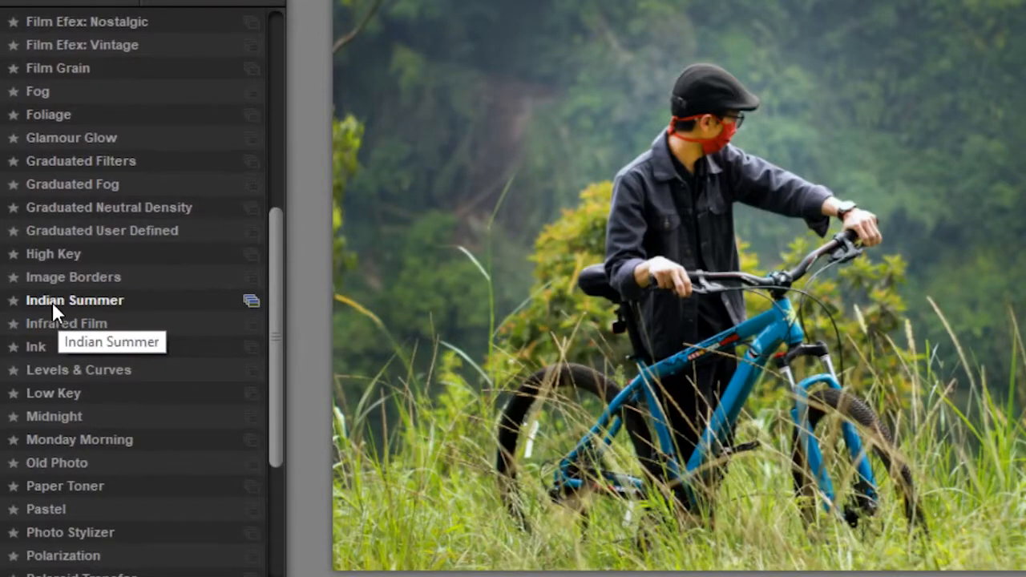
{"action": "left_click", "coordinate": [53, 302]}
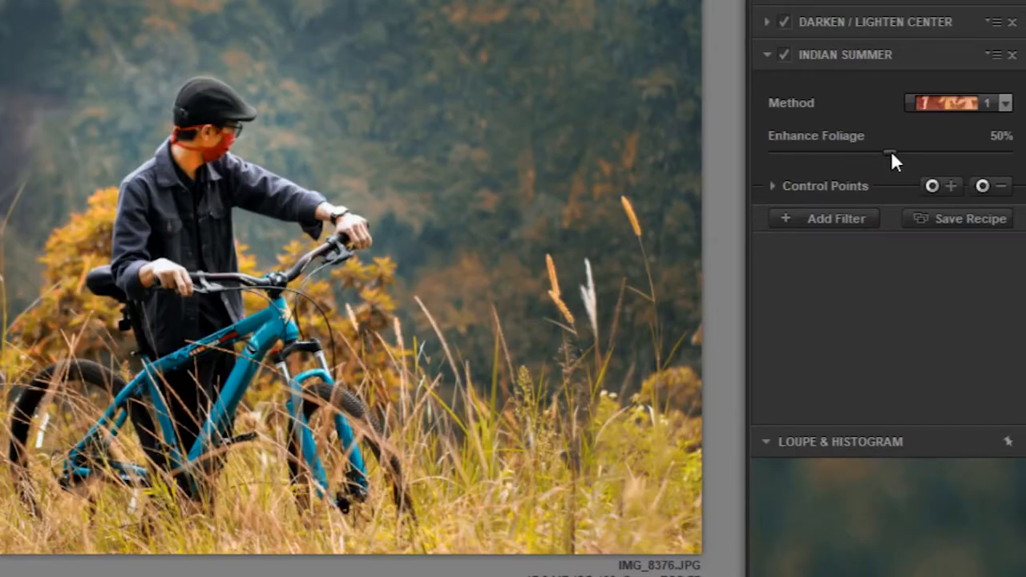
Set the Indian Summer filter's Enhance Foliage to 30% and stack a Vignette: Lens filter on top of it
{"action": "left_click_drag", "start_coordinate": [891, 150], "coordinate": [863, 161]}
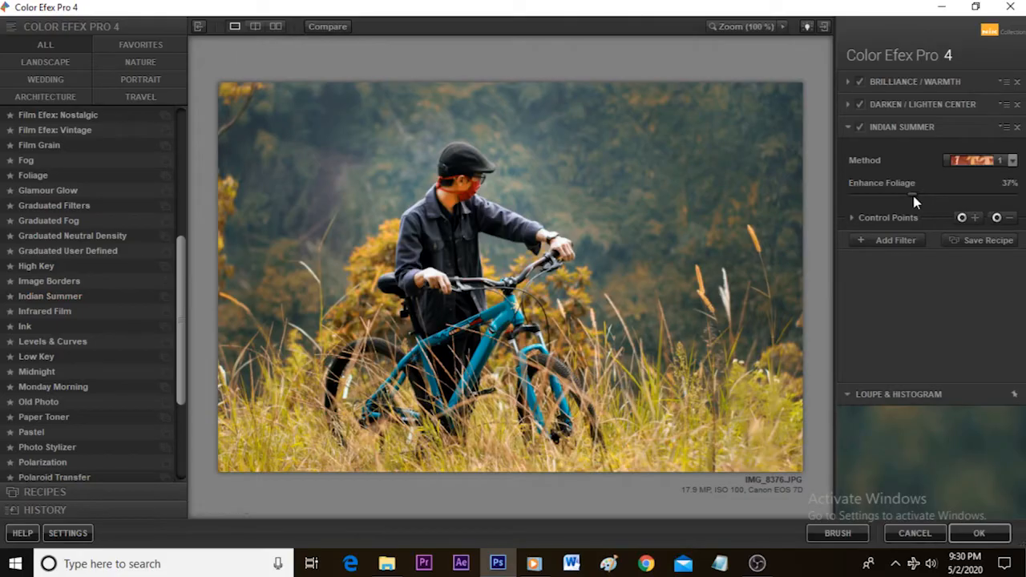
{"action": "left_click_drag", "start_coordinate": [914, 197], "coordinate": [908, 198]}
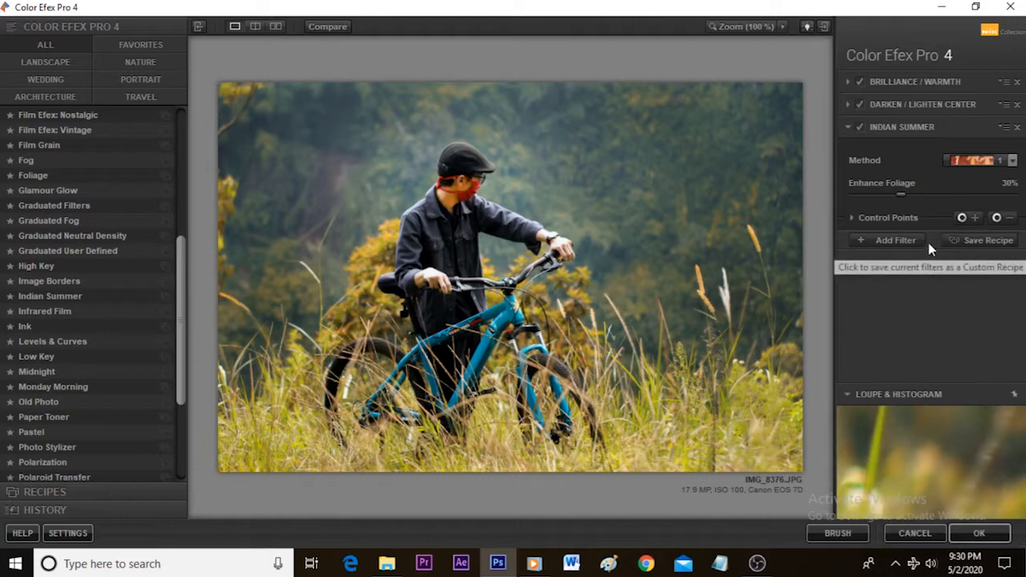
{"action": "left_click", "coordinate": [889, 241]}
{"action": "left_click_drag", "start_coordinate": [182, 253], "coordinate": [185, 361]}
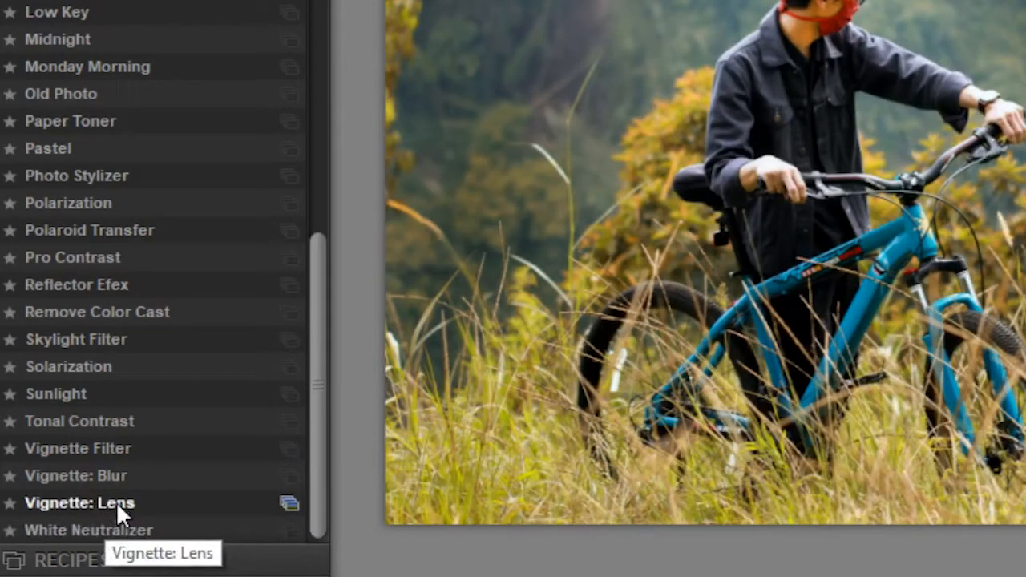
{"action": "left_click", "coordinate": [69, 502]}
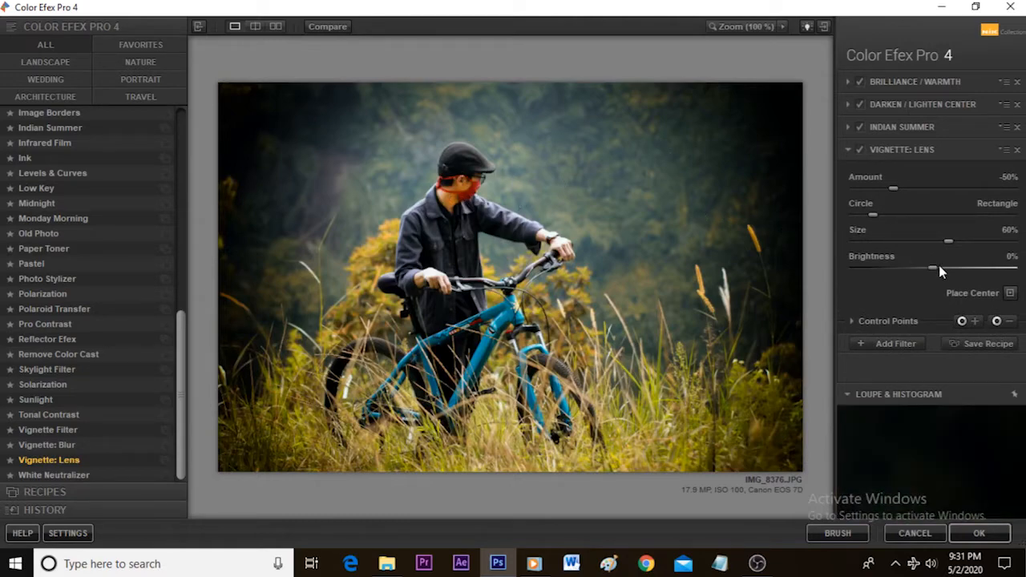
Set the lens vignette to a rounder shape with amount -36%, size 49% and brightness 11%, and apply the filter stack to the photo
{"action": "left_click_drag", "start_coordinate": [948, 242], "coordinate": [932, 242]}
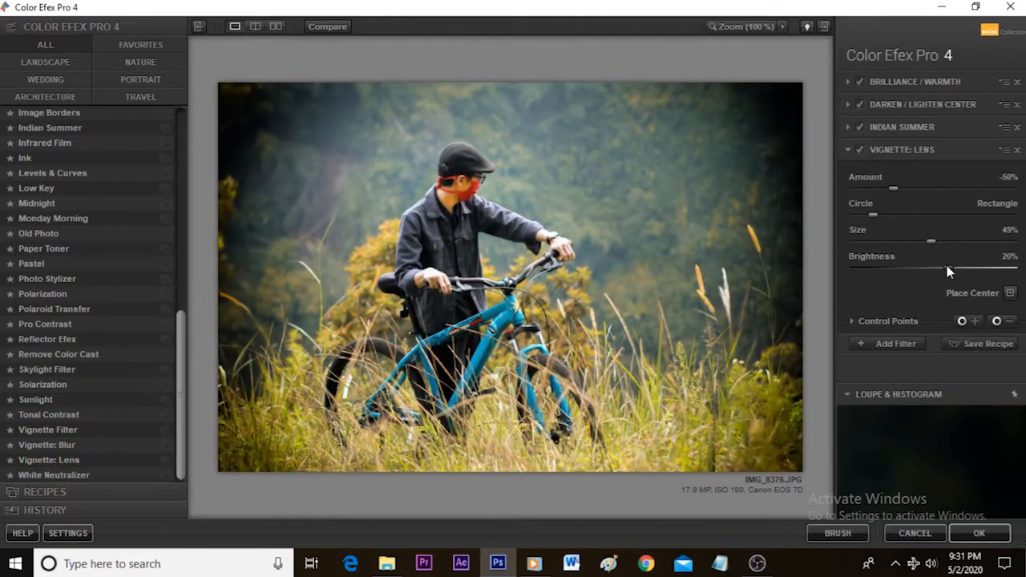
{"action": "left_click_drag", "start_coordinate": [932, 272], "coordinate": [935, 274]}
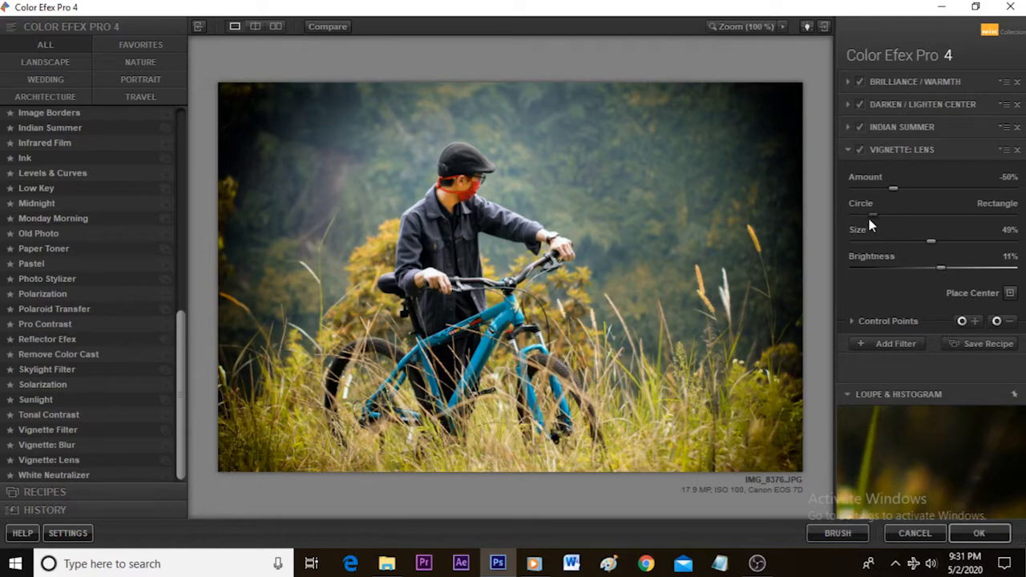
{"action": "left_click_drag", "start_coordinate": [878, 188], "coordinate": [900, 188]}
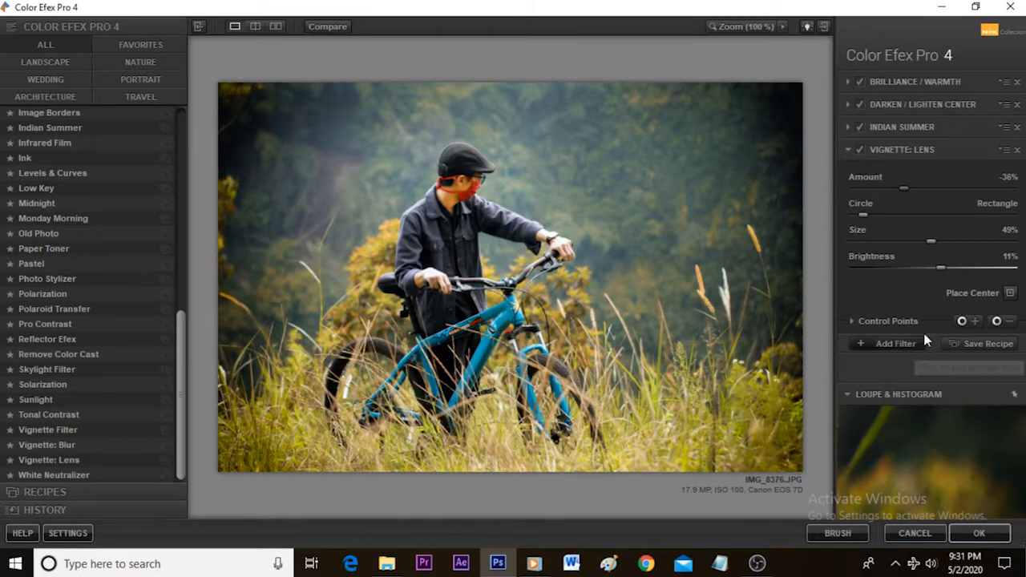
{"action": "left_click", "coordinate": [979, 533]}
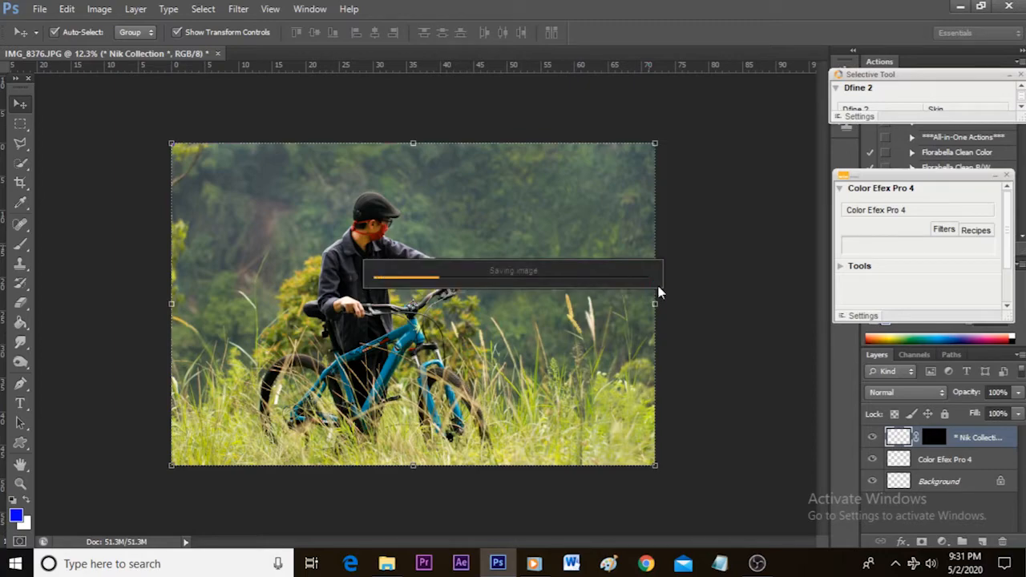
Delete the upper of the two Color Efex Pro 4 layers, keeping the lower one shown above the Background
{"action": "left_click", "coordinate": [873, 459]}
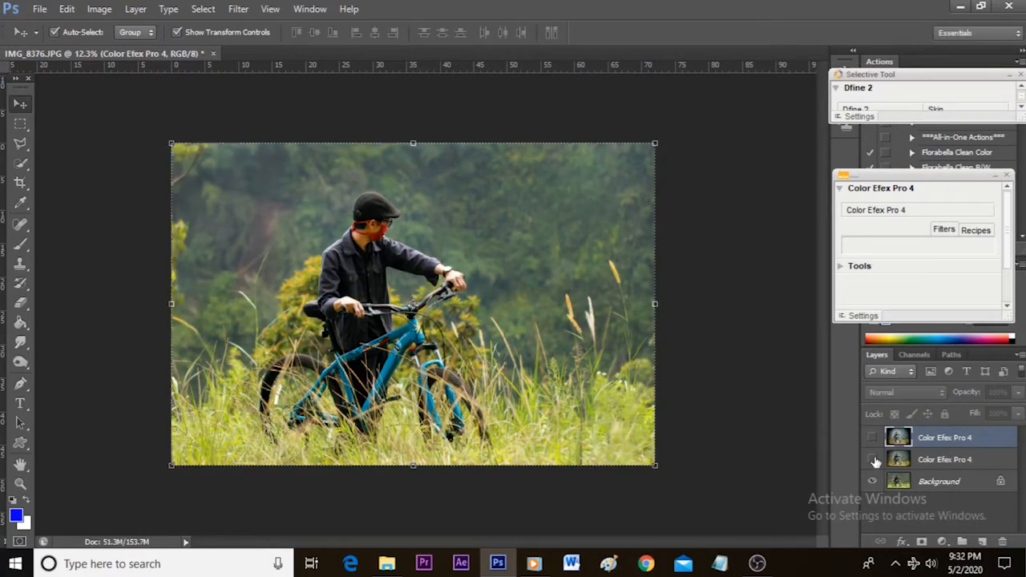
{"action": "left_click", "coordinate": [875, 461]}
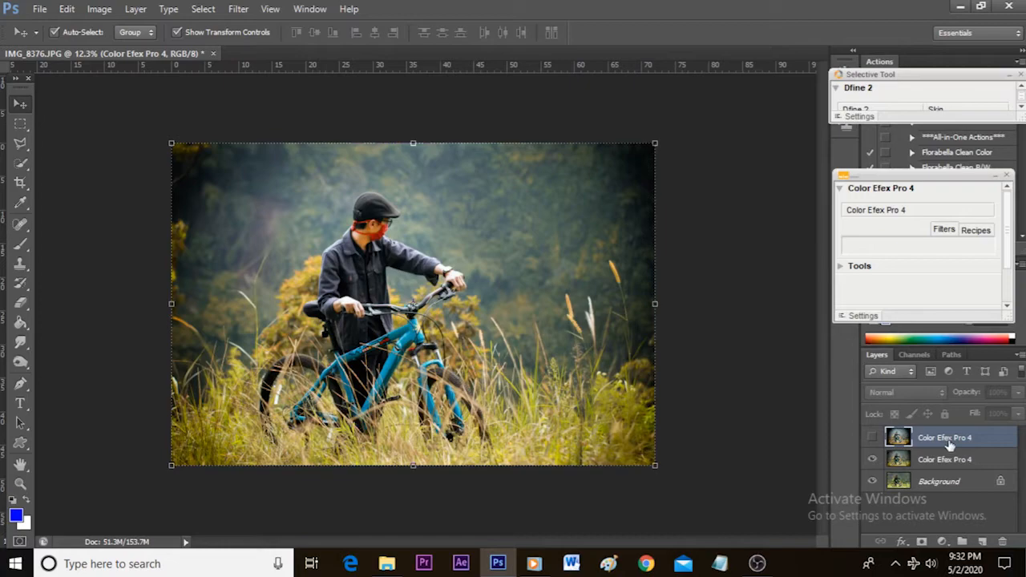
{"action": "key", "text": "Delete"}
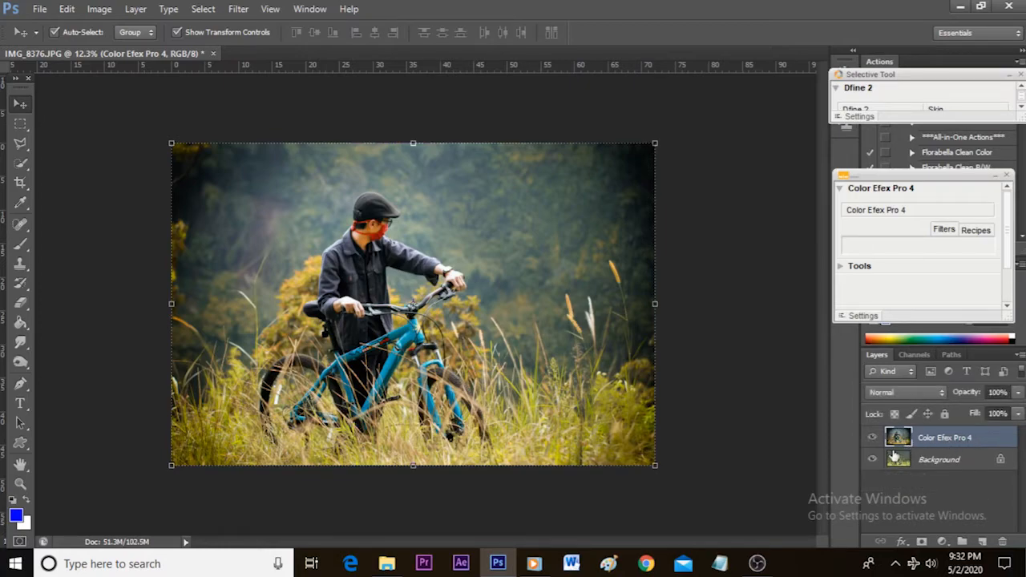
Compare the photo with and without the remaining Color Efex Pro 4 layer
{"action": "left_click", "coordinate": [872, 439]}
{"action": "left_click", "coordinate": [873, 439]}
{"action": "left_click", "coordinate": [872, 440]}
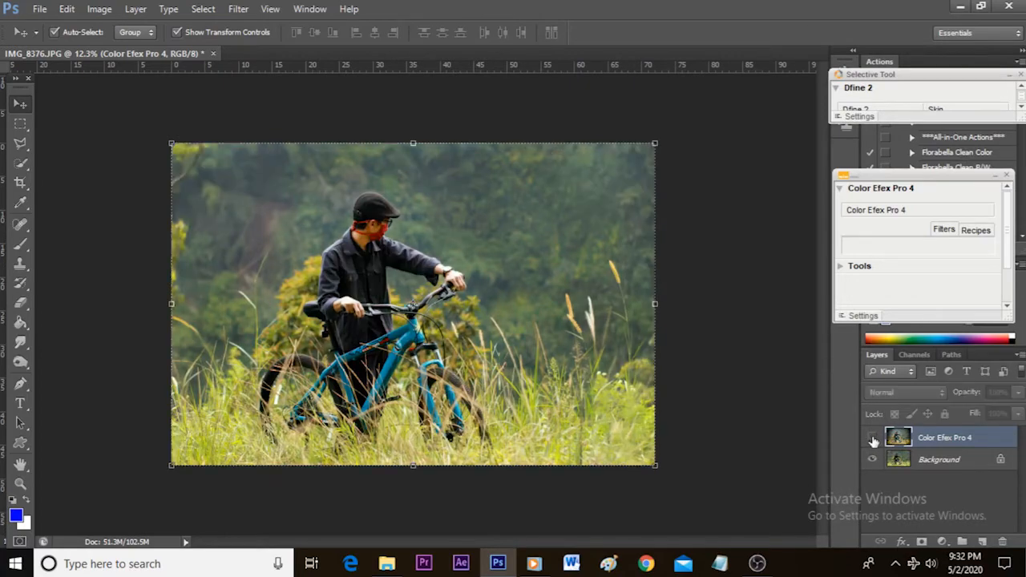
{"action": "left_click", "coordinate": [873, 440]}
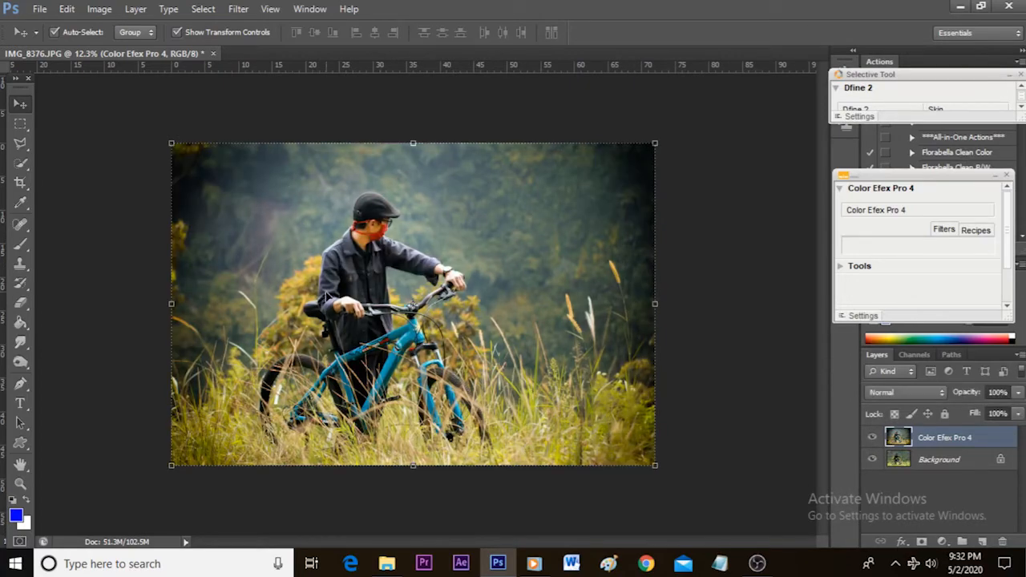
Merge the Color Efex Pro 4 layer and the Background into a single Background layer
{"action": "left_click", "coordinate": [945, 464]}
{"action": "left_click", "coordinate": [942, 438]}
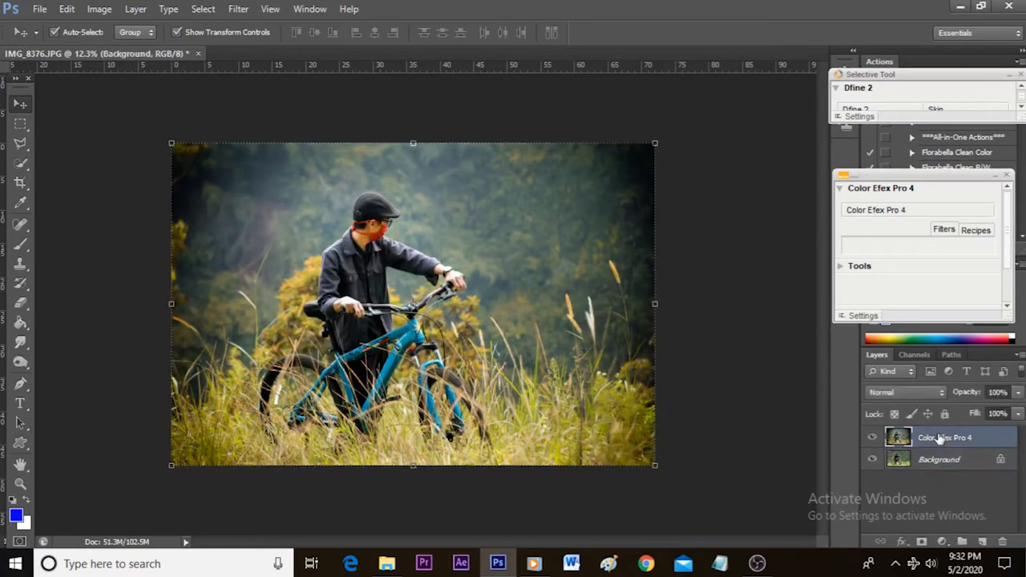
{"action": "left_click", "coordinate": [942, 460]}
{"action": "left_click", "coordinate": [941, 439]}
{"action": "left_click", "coordinate": [942, 460]}
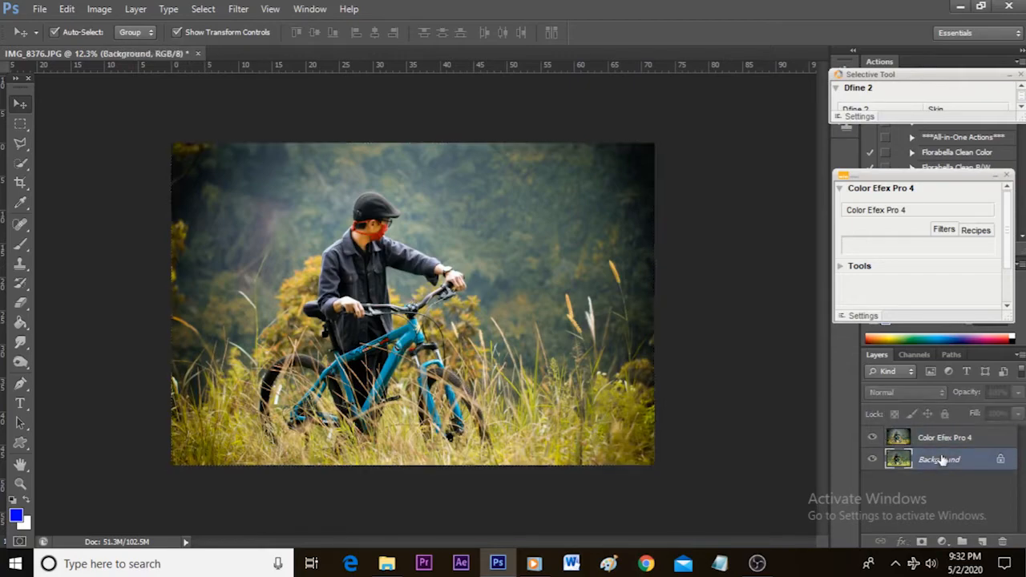
{"action": "left_click", "coordinate": [944, 442]}
{"action": "left_click", "coordinate": [946, 463]}
{"action": "left_click", "coordinate": [928, 442]}
{"action": "left_click", "coordinate": [931, 460]}
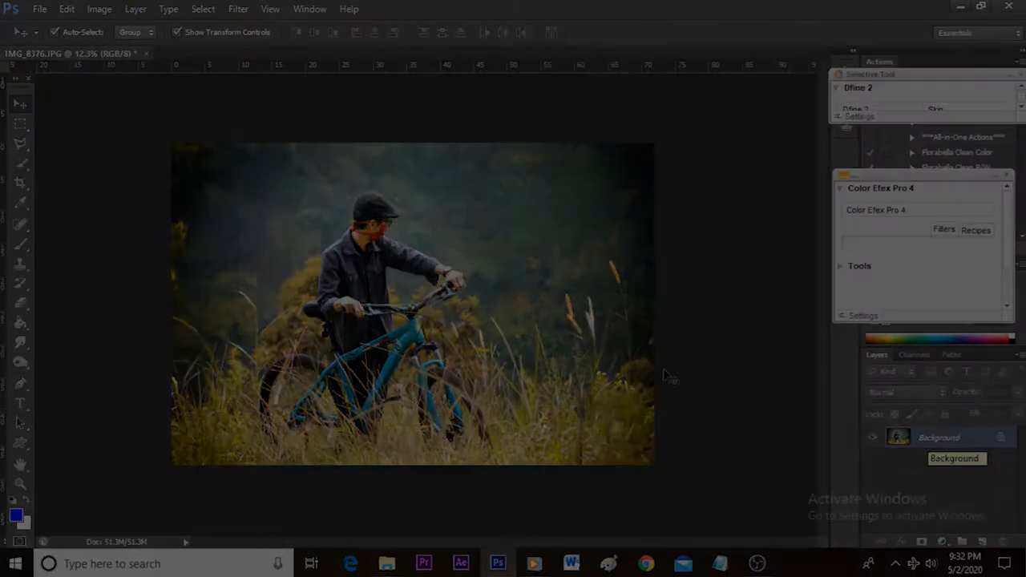